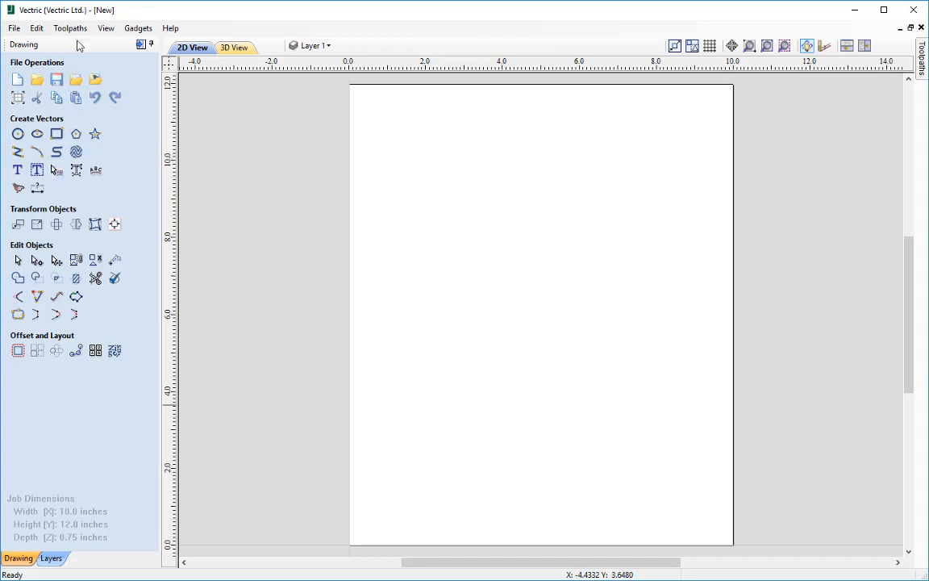
pyautogui.click(71, 28)
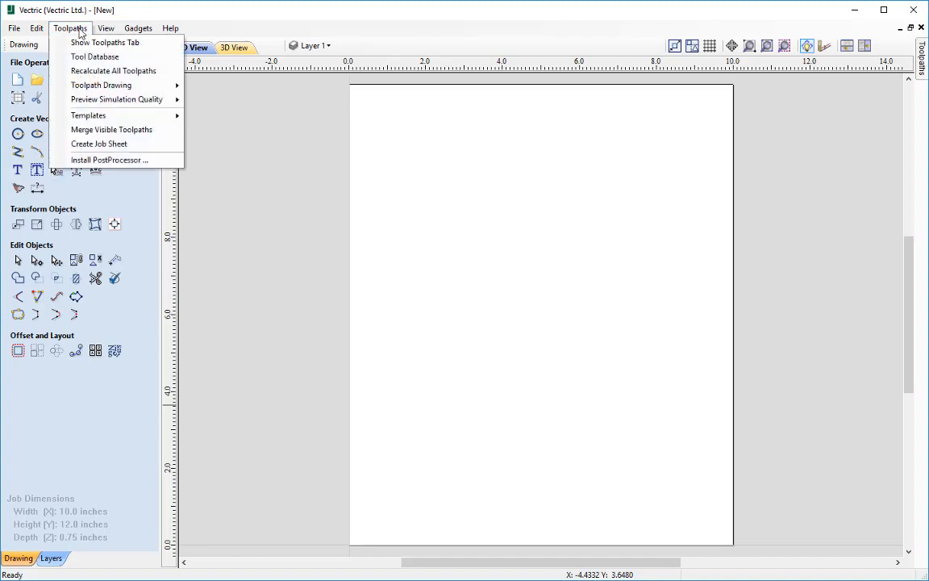
pyautogui.click(145, 58)
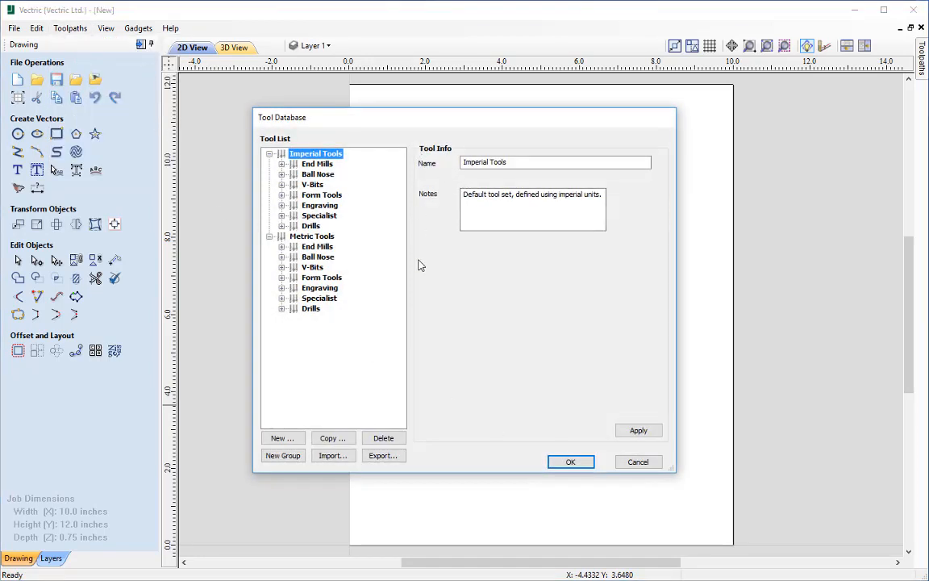
pyautogui.click(655, 465)
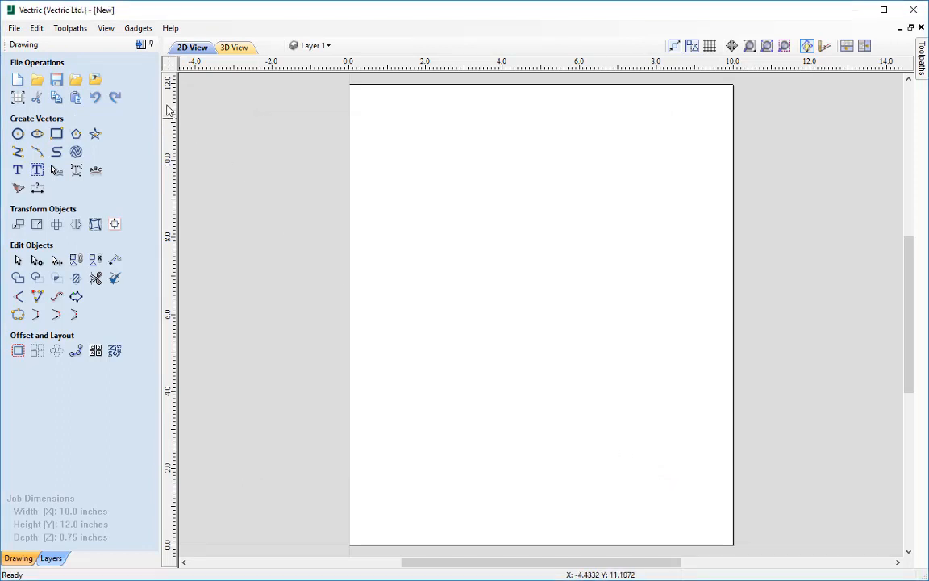
# Switch from the drawing tools to the toolpath operations and open the Tool Database
pyautogui.click(141, 45)
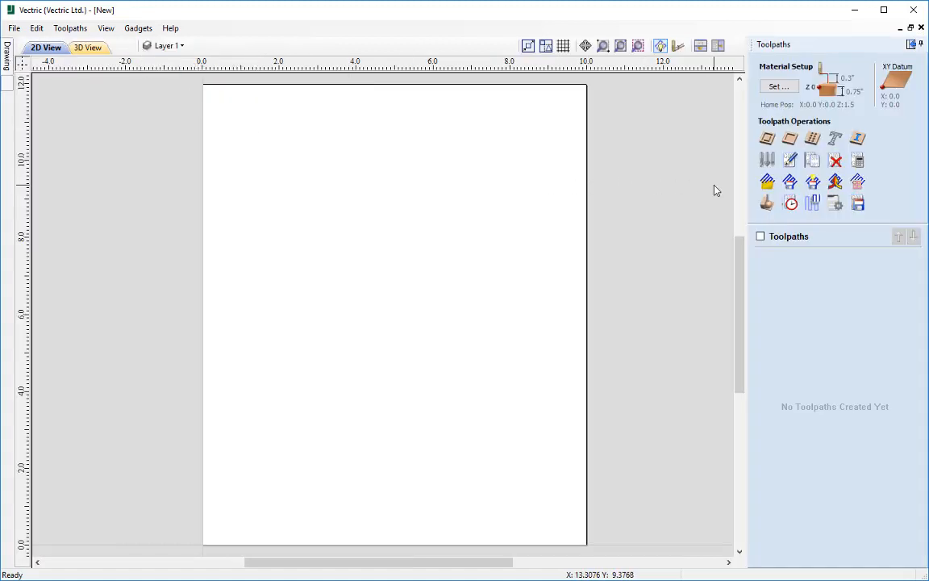
pyautogui.click(765, 163)
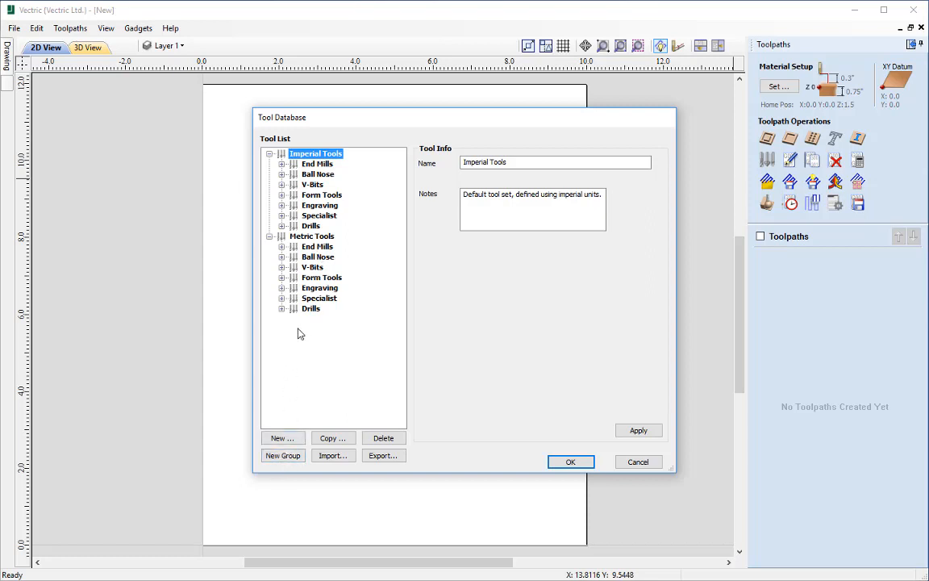
pyautogui.click(328, 460)
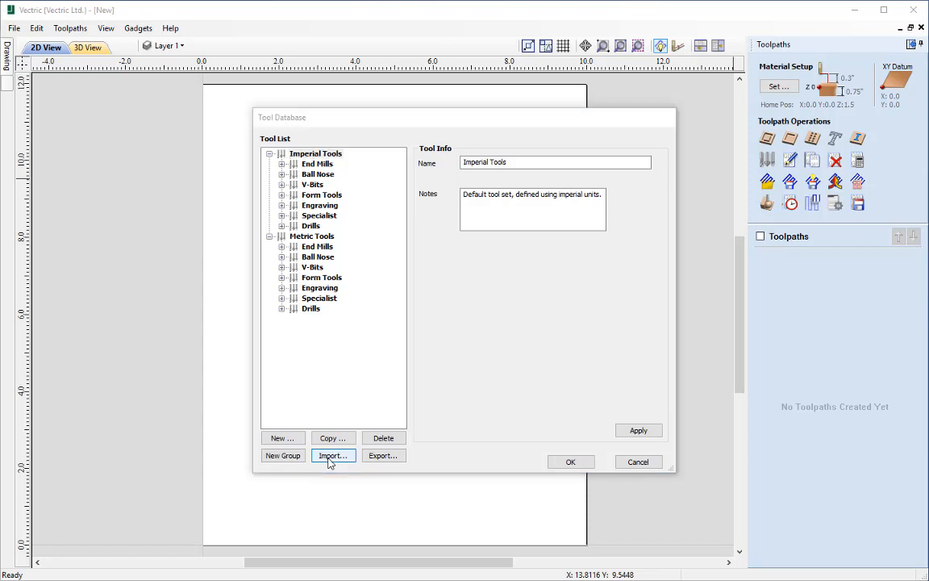
pyautogui.click(438, 436)
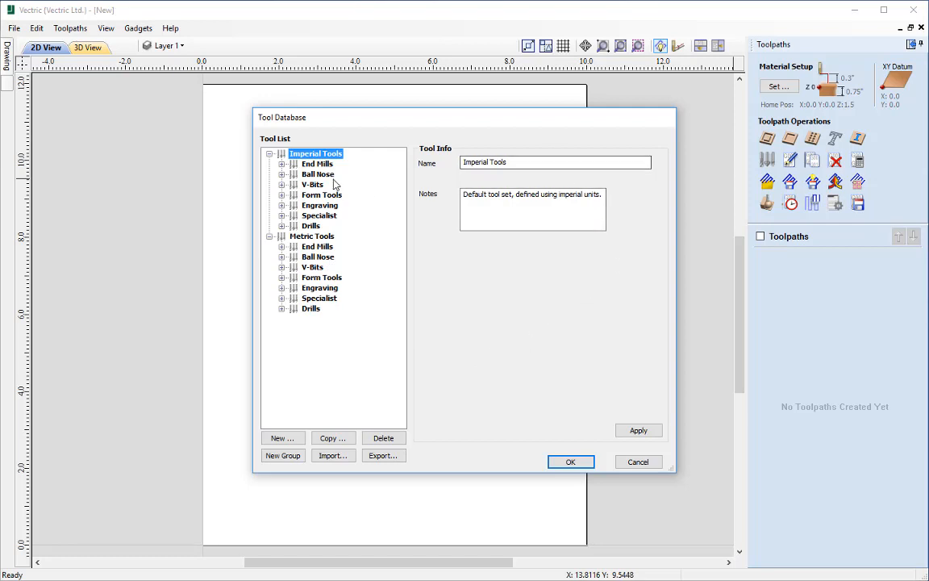
# Show the settings of the 0.25 inch end mill in the imperial End Mills group
pyautogui.click(282, 163)
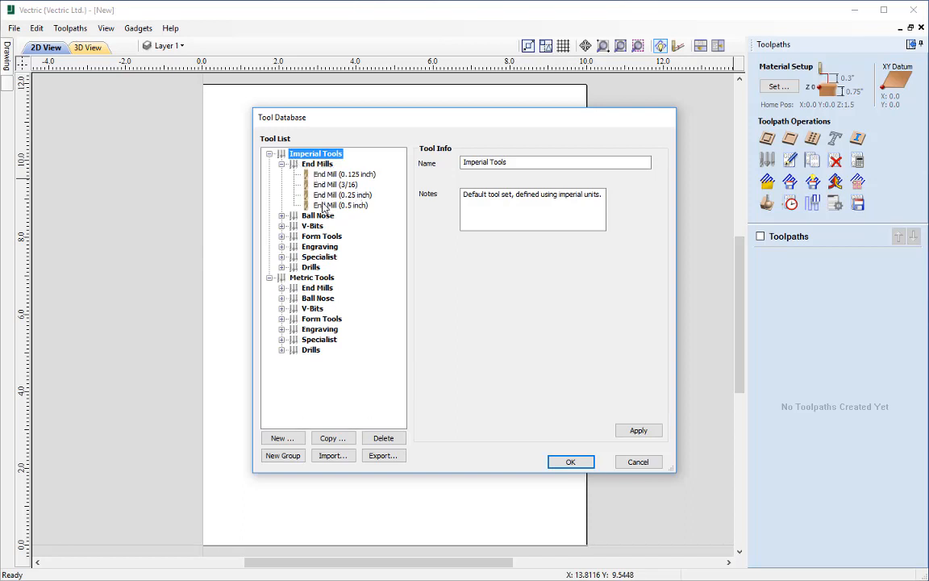
pyautogui.click(327, 195)
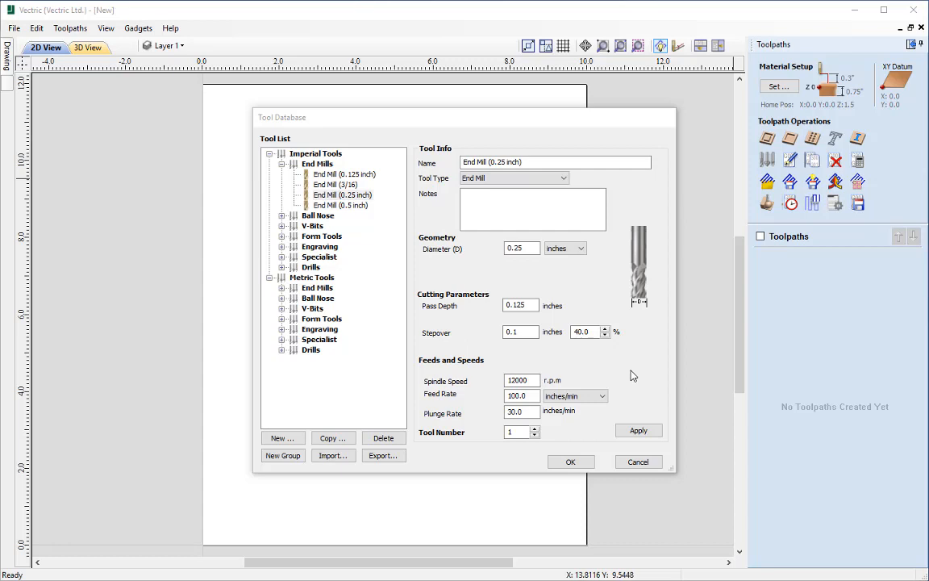
pyautogui.click(449, 128)
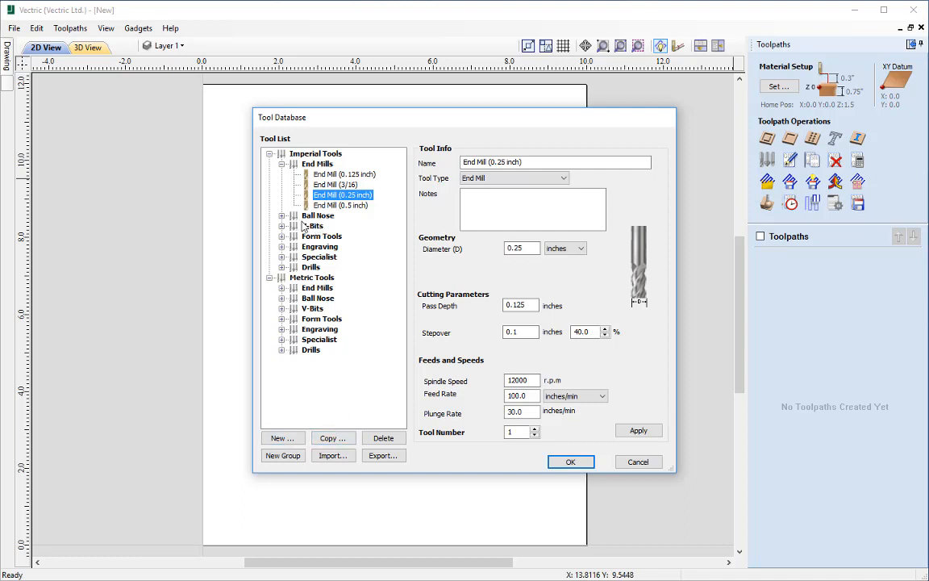
# Duplicate the 0.125 inch ball nose tool in the imperial Ball Nose group
pyautogui.click(282, 216)
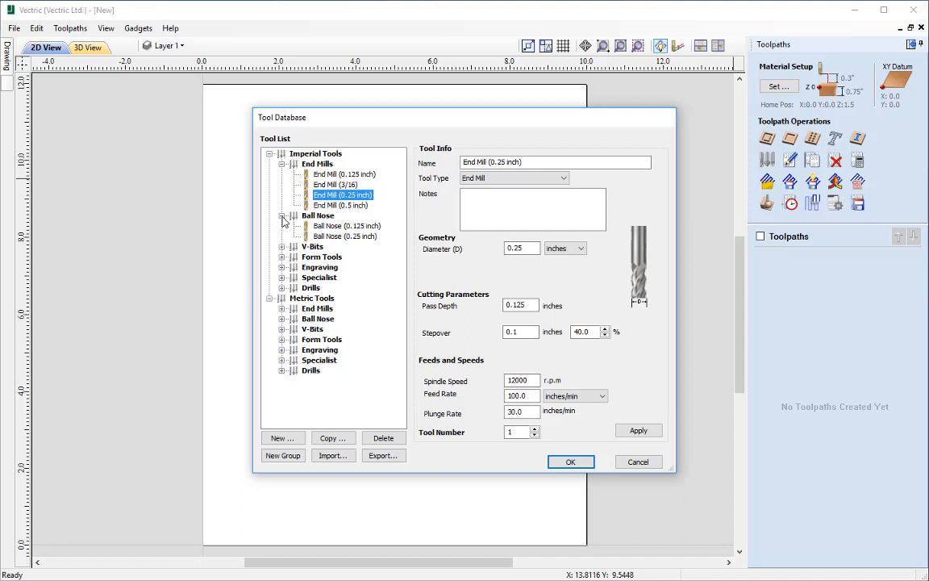
pyautogui.click(367, 228)
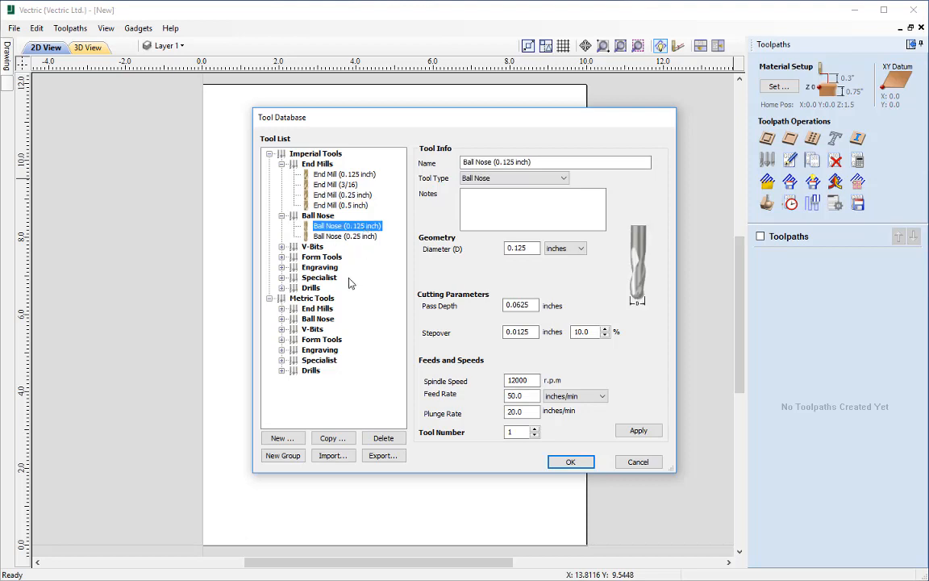
pyautogui.click(343, 441)
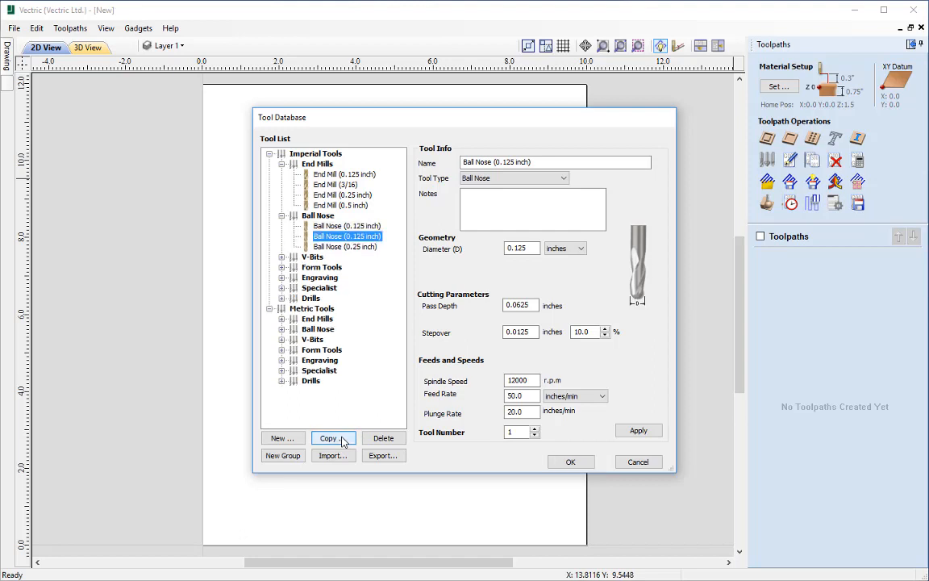
# Compare the settings of the original 0.125 inch ball nose with those of its copy
pyautogui.click(347, 227)
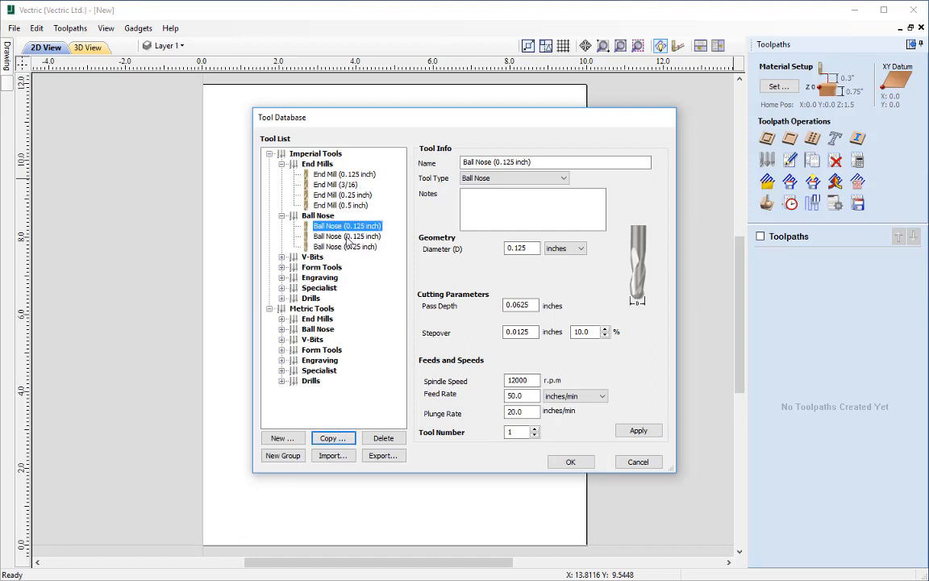
pyautogui.click(347, 238)
pyautogui.click(347, 228)
pyautogui.click(346, 238)
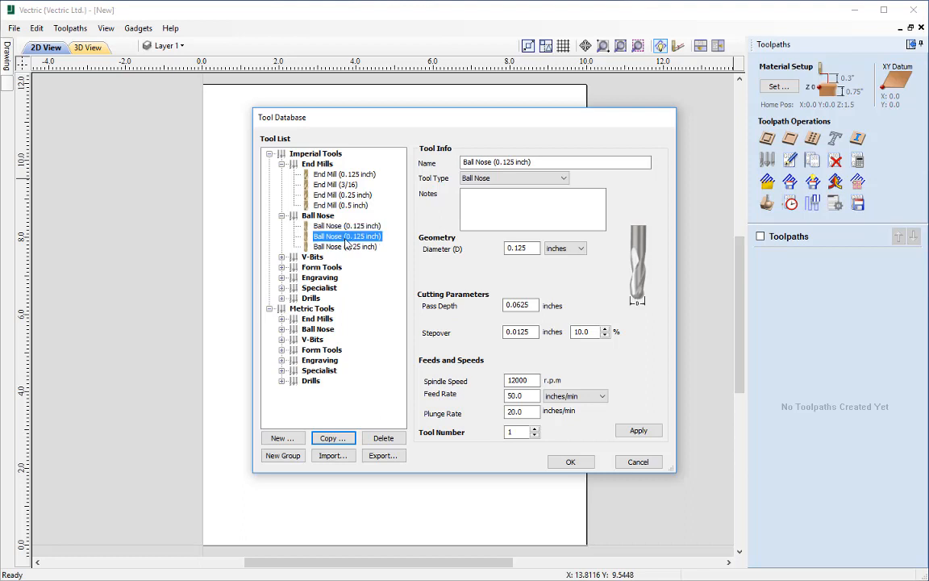
pyautogui.click(346, 226)
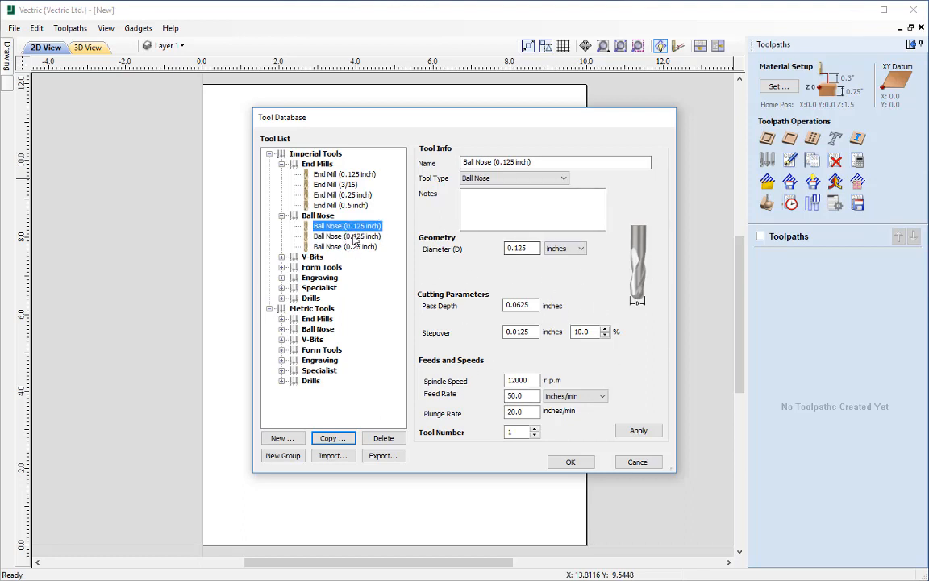
# Change the copied tool's name to Ball Nose (0.5 inch)
pyautogui.click(352, 237)
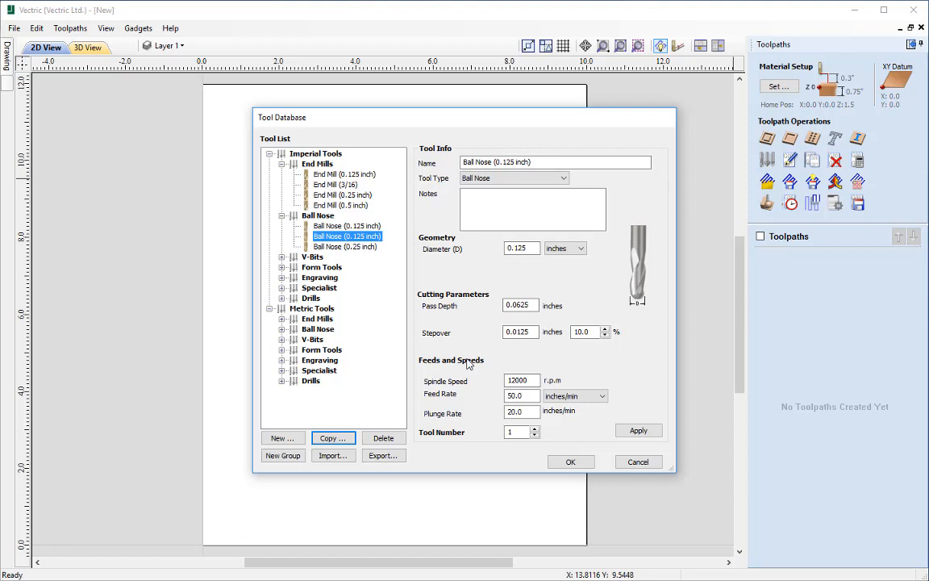
pyautogui.click(514, 162)
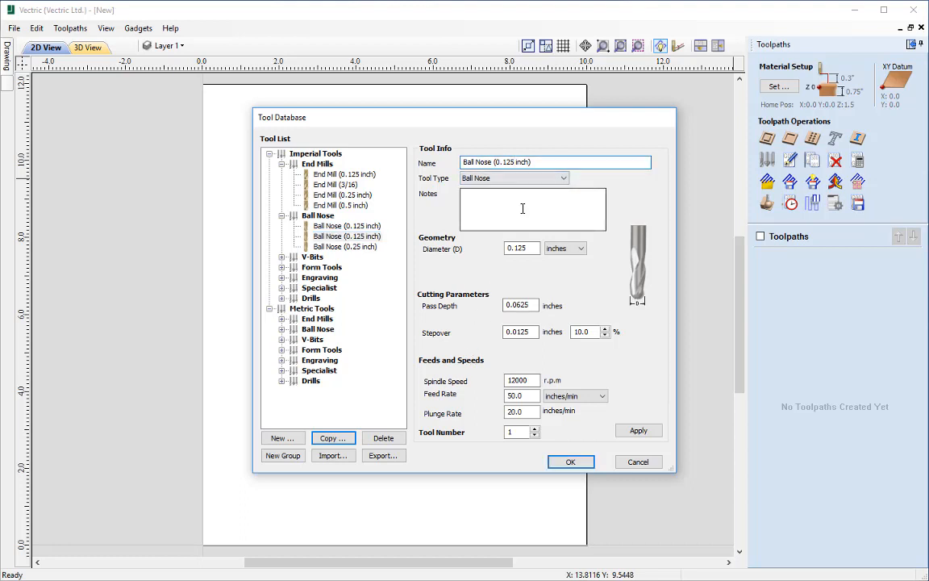
pyautogui.press('BackSpace')
pyautogui.press('BackSpace')
pyautogui.press('BackSpace')
pyautogui.write('5')
pyautogui.click(506, 208)
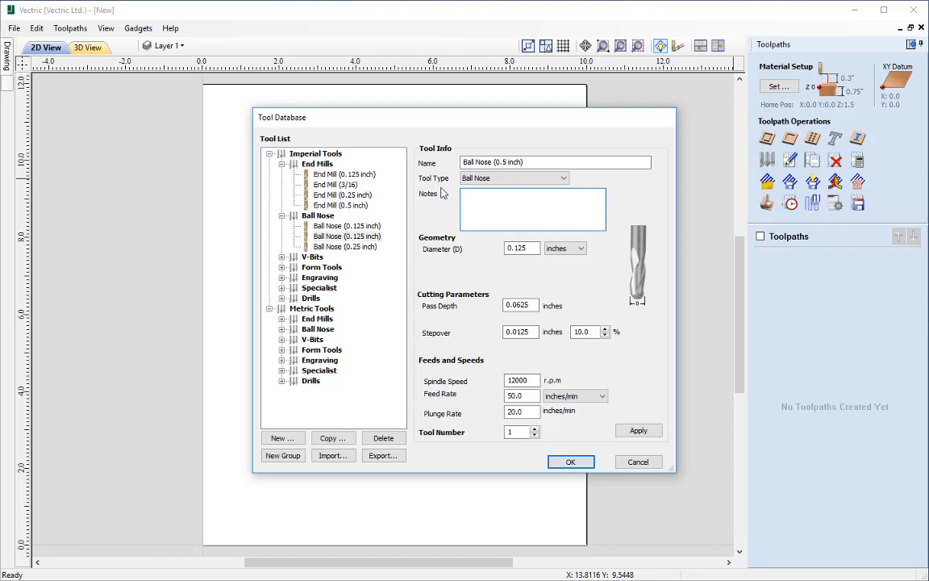
# Choose Ball Nose as the copied tool's type and set its diameter to 0.5 inches
pyautogui.click(529, 179)
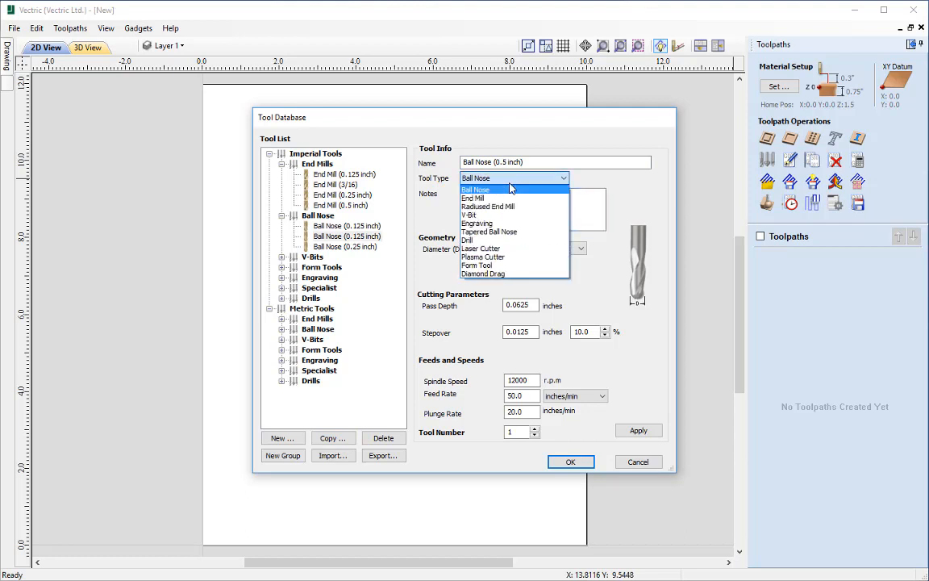
pyautogui.click(546, 189)
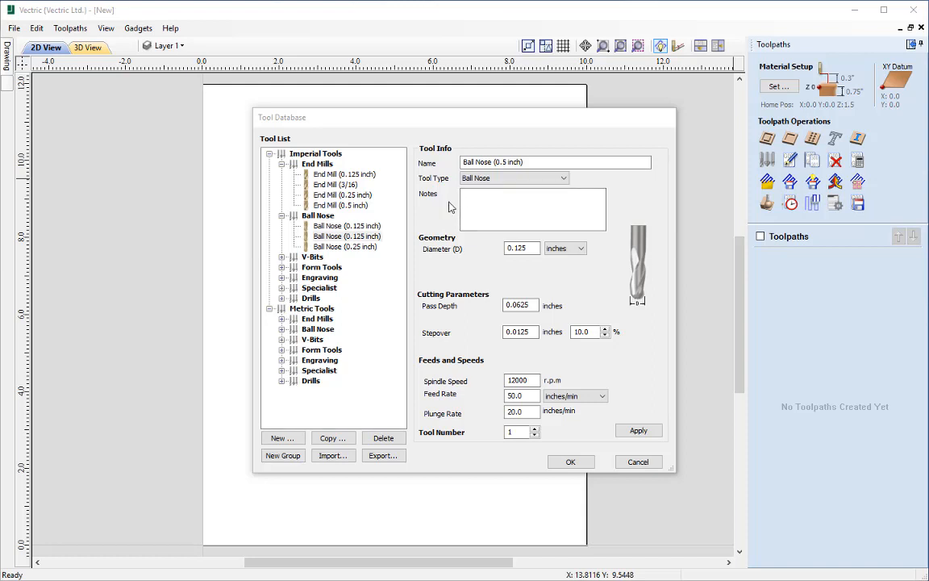
pyautogui.click(490, 203)
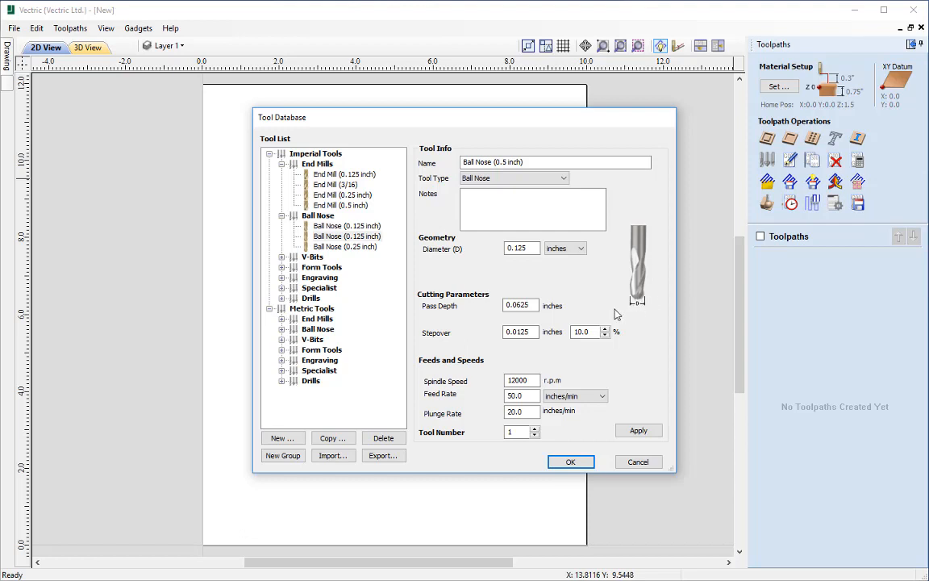
pyautogui.click(525, 249)
pyautogui.press('BackSpace')
pyautogui.press('BackSpace')
pyautogui.press('BackSpace')
pyautogui.write('5')
pyautogui.press('Tab')
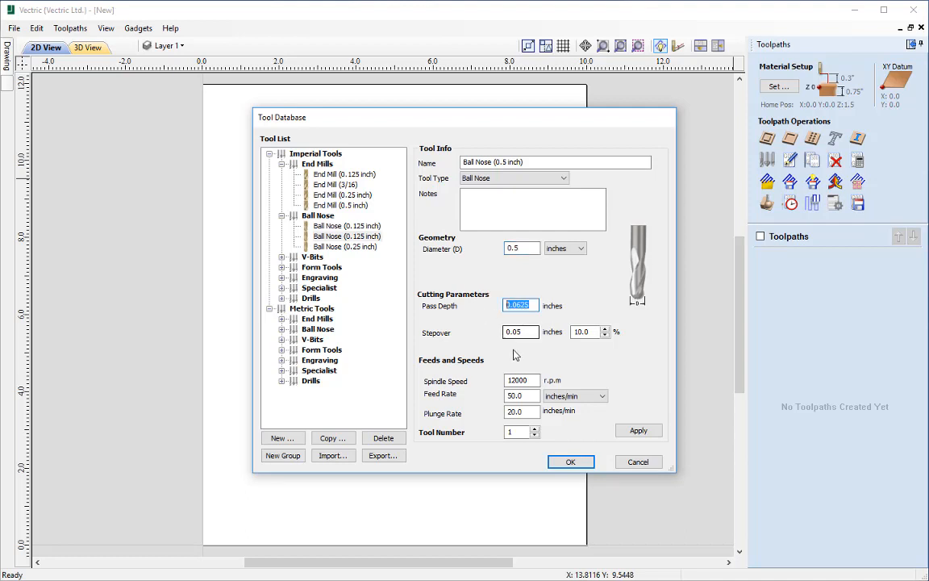
# Set the copied tool's pass depth to 0.25 inches and its stepover to 0.05 inches
pyautogui.write('0.25')
pyautogui.click(534, 333)
pyautogui.click(583, 331)
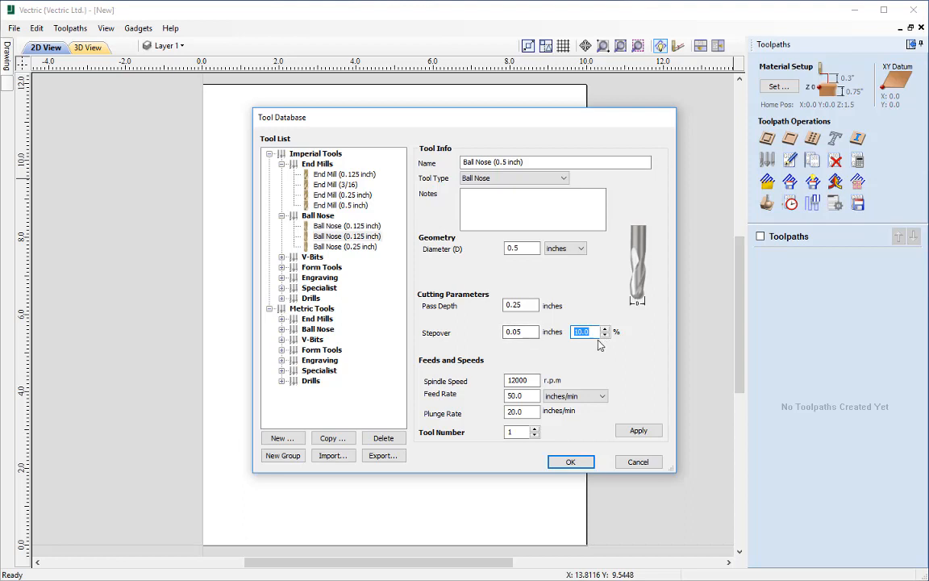
pyautogui.write('8')
pyautogui.doubleClick(530, 333)
pyautogui.write('0.05')
# Set the spindle speed to 12000 r.p.m and choose inches/min as the feed rate unit
pyautogui.moveTo(535, 381); pyautogui.dragTo(485, 380)
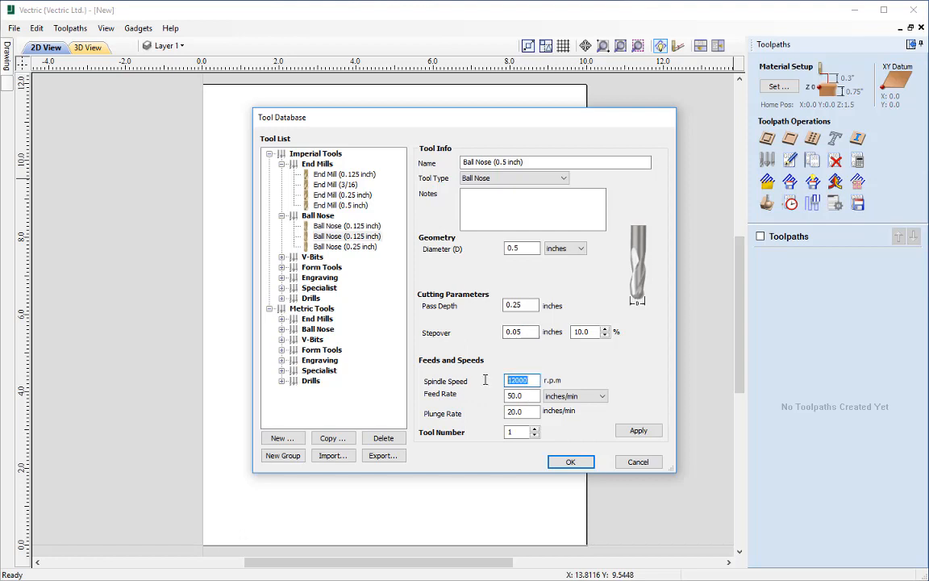
pyautogui.write('12000')
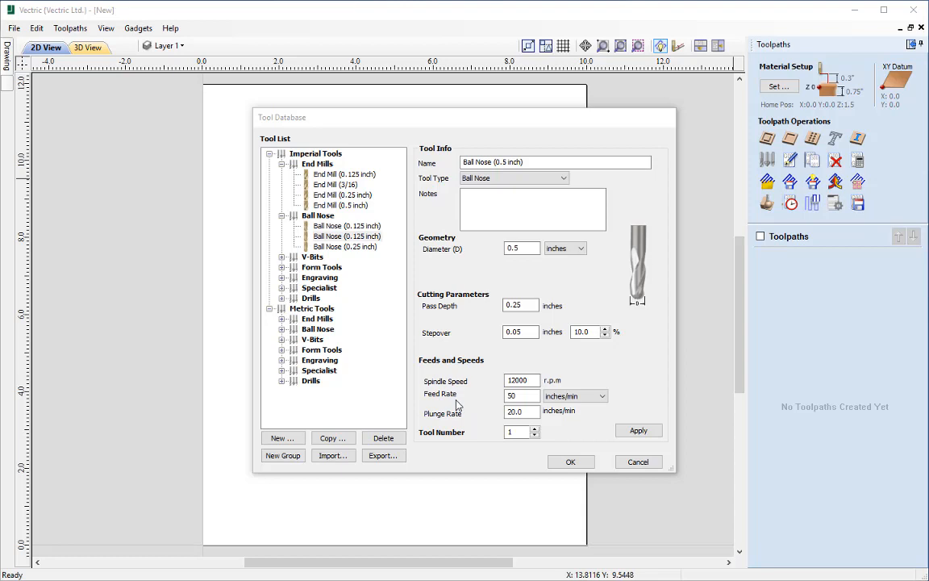
pyautogui.click(455, 400)
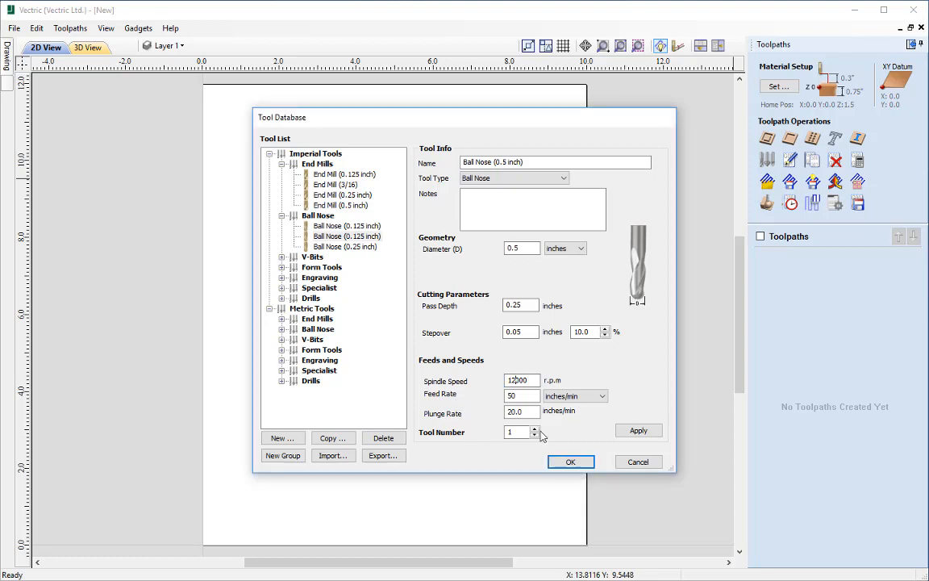
pyautogui.click(603, 398)
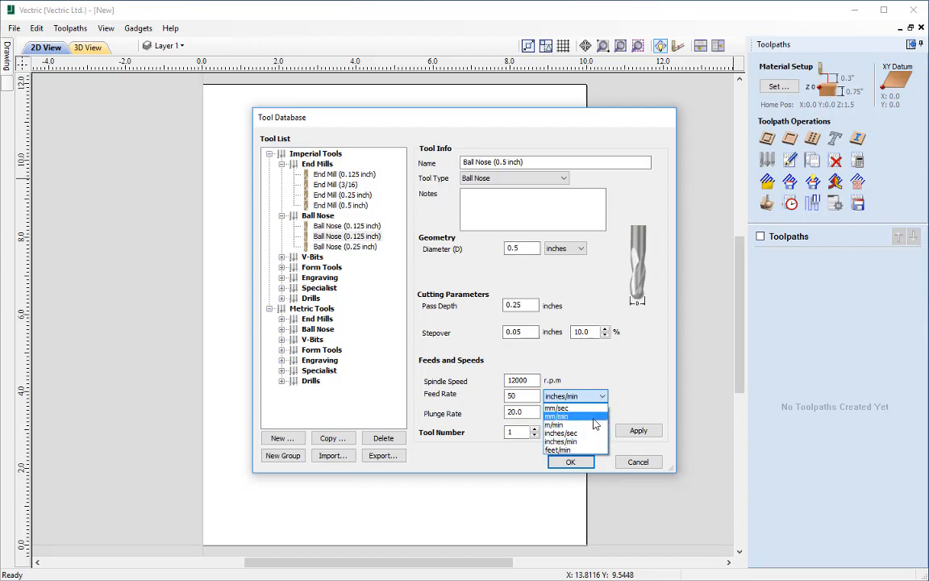
pyautogui.click(580, 441)
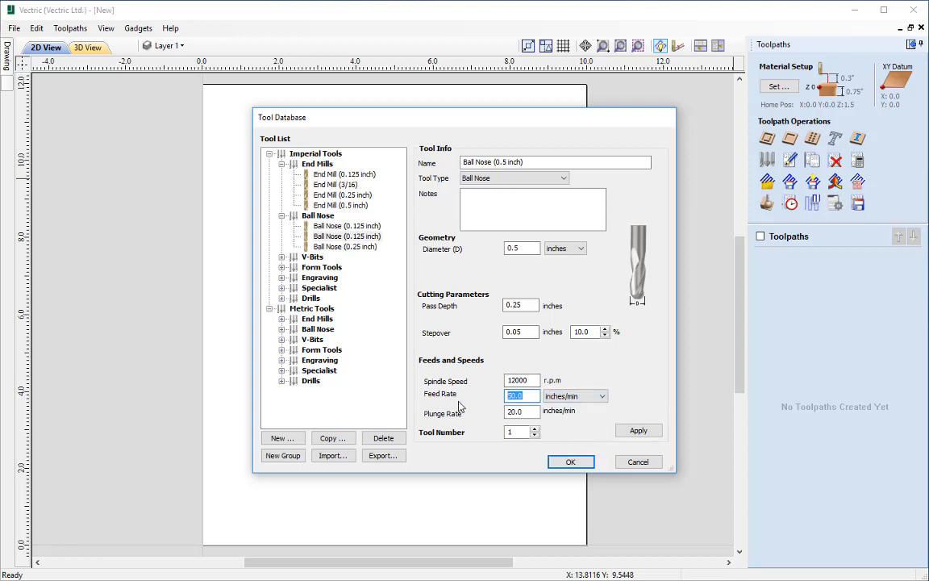
# Set the feed rate to 100 and the plunge rate to 30 inches/min, and apply the tool's settings
pyautogui.write('100')
pyautogui.press('Tab')
pyautogui.write('30')
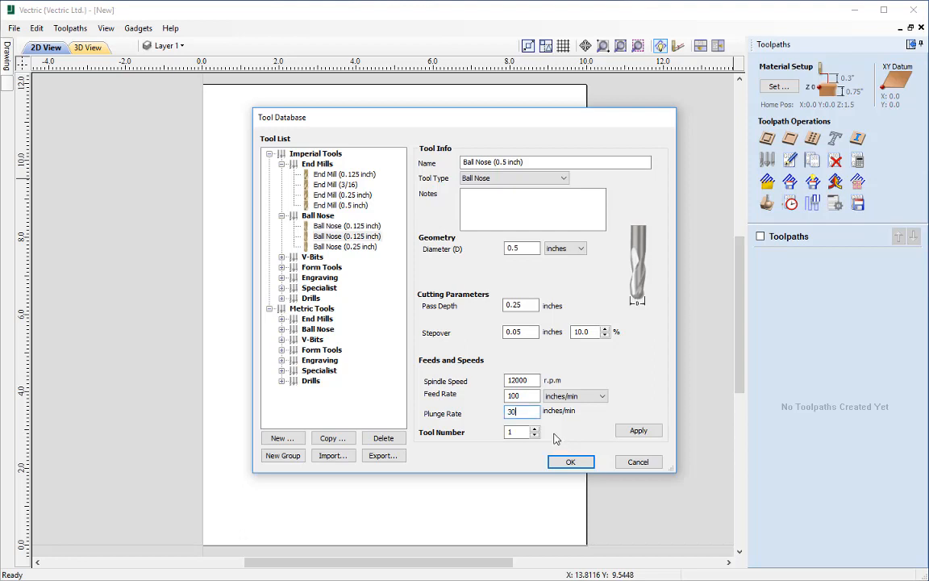
pyautogui.click(621, 432)
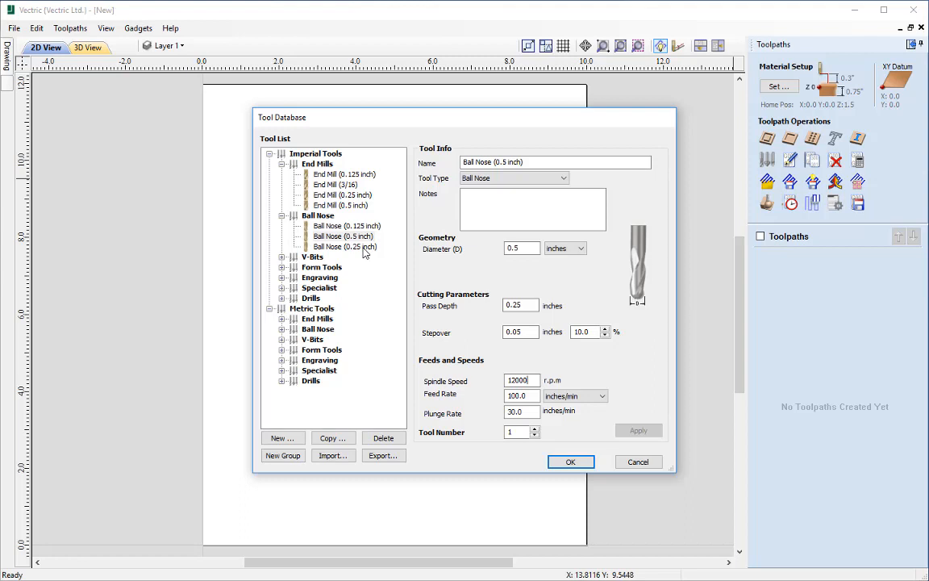
# Move the 0.5 inch ball nose below the 0.25 inch ball nose in the tool list
pyautogui.click(338, 236)
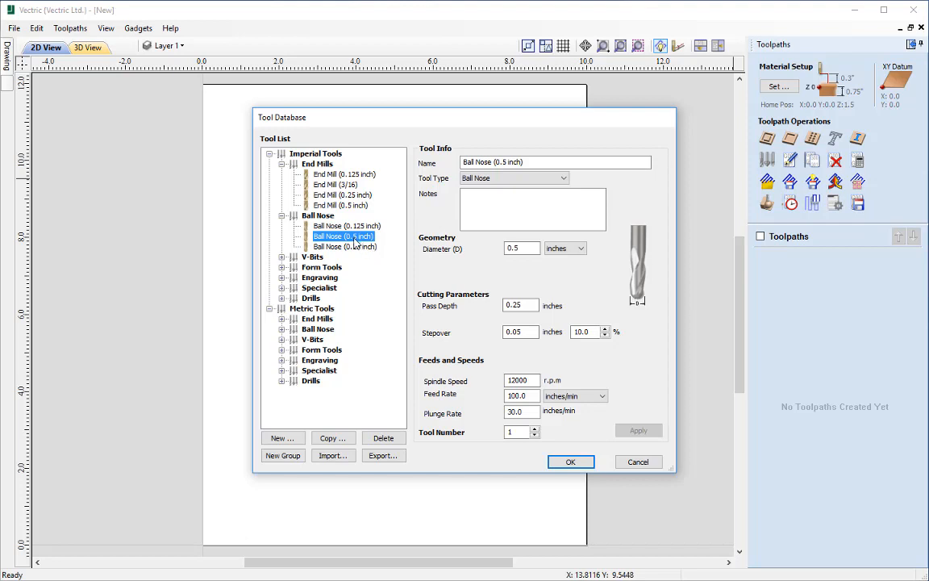
pyautogui.click(352, 247)
pyautogui.moveTo(353, 247)
pyautogui.mouseDown()
pyautogui.moveTo(354, 228)
pyautogui.moveTo(347, 249)
pyautogui.mouseUp()
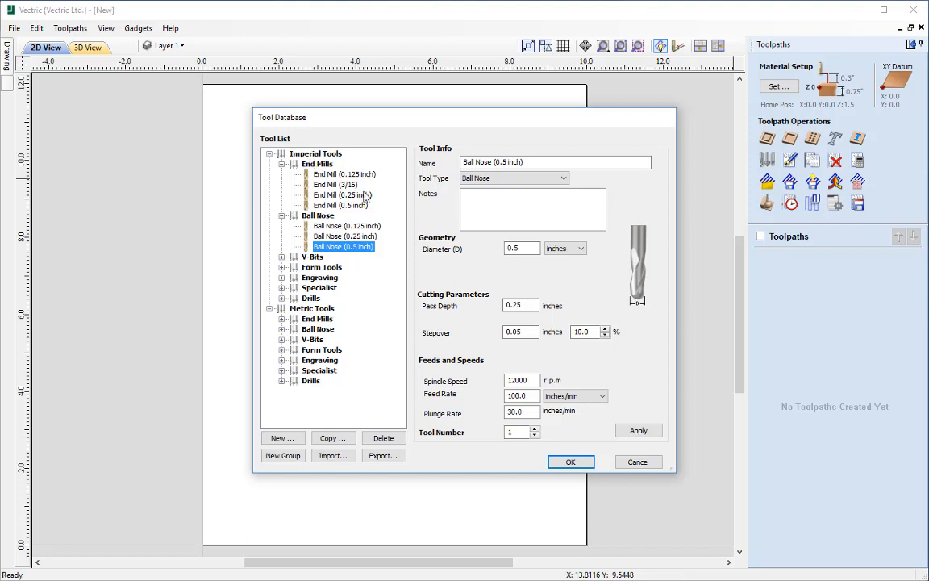
# Add a new group under Imperial Tools, name it Vectric Tools and apply the name
pyautogui.click(311, 153)
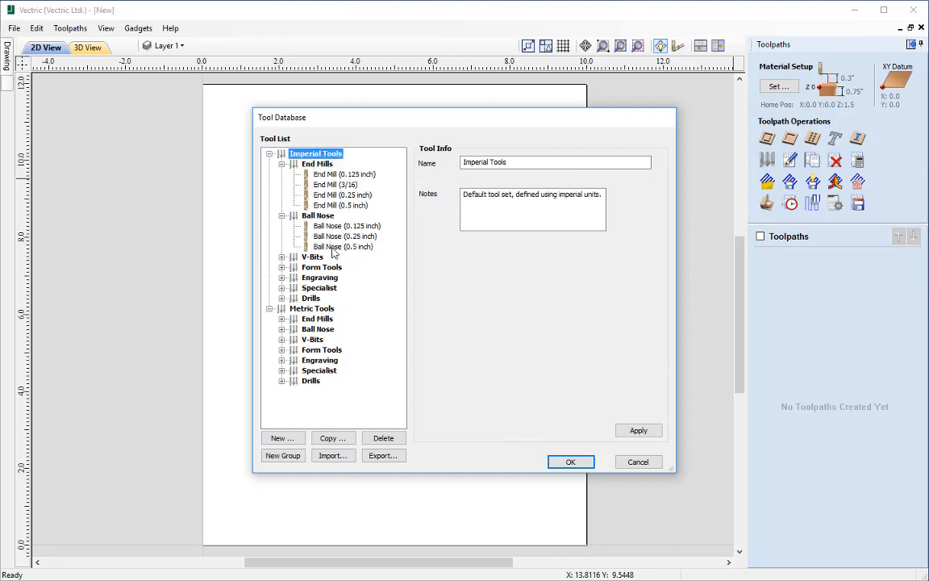
pyautogui.click(278, 456)
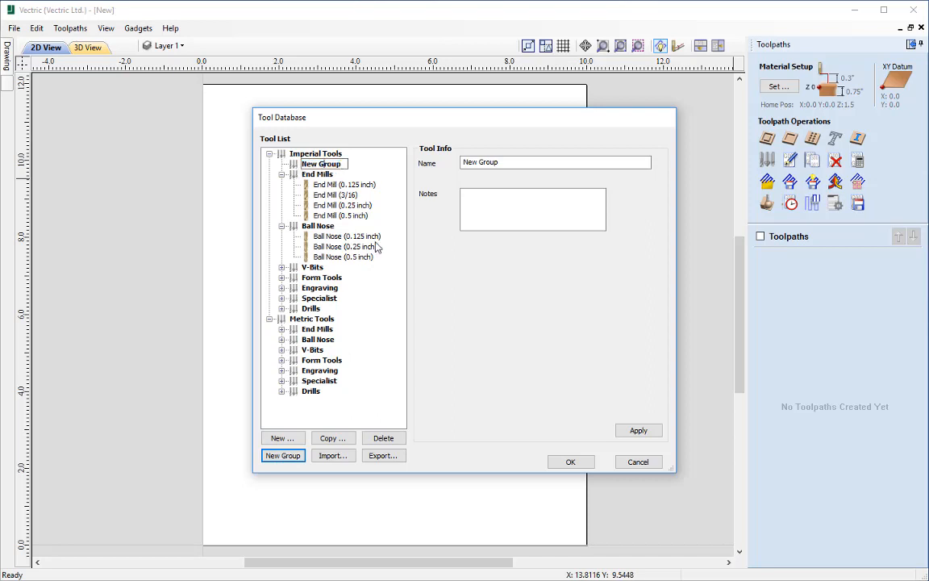
pyautogui.press('Return')
pyautogui.click(494, 163)
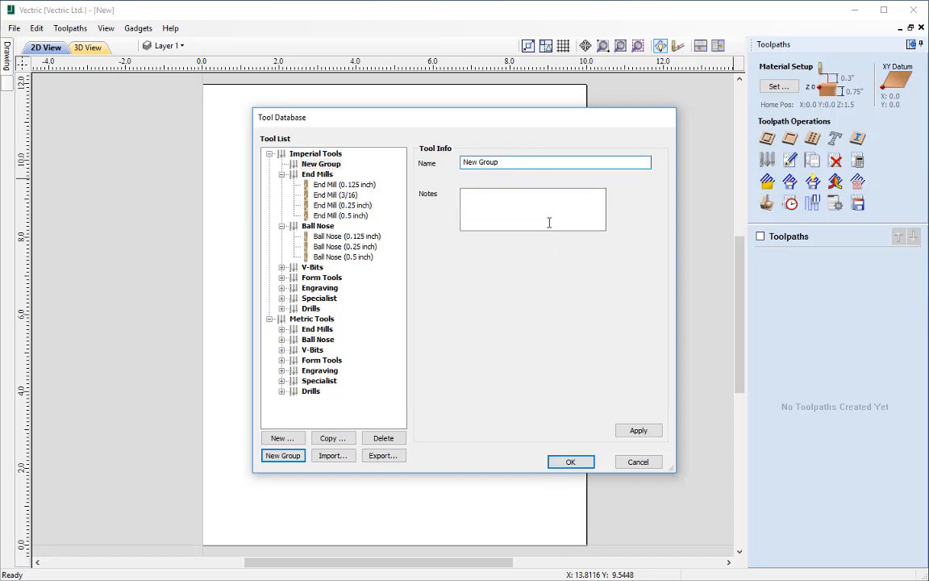
pyautogui.moveTo(500, 162); pyautogui.dragTo(421, 162)
pyautogui.write('Vectric Tools')
pyautogui.click(618, 430)
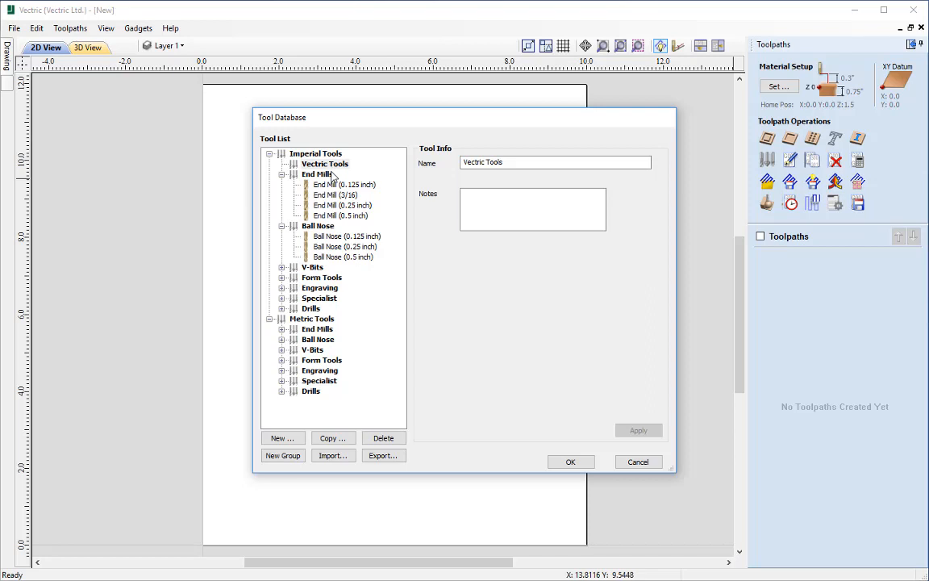
# Move the 0.5 inch ball nose from the Ball Nose group into the Vectric Tools group
pyautogui.click(343, 258)
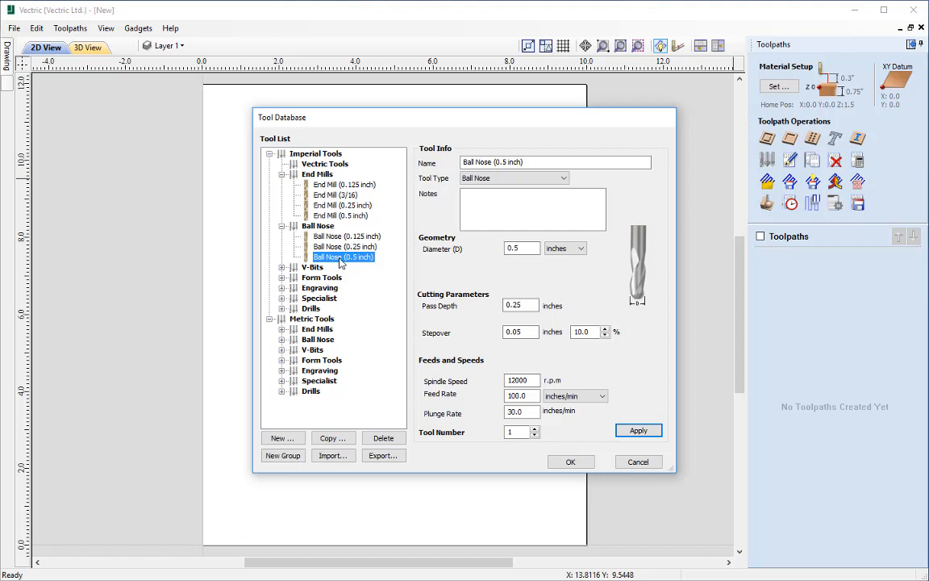
pyautogui.moveTo(340, 263); pyautogui.dragTo(331, 168)
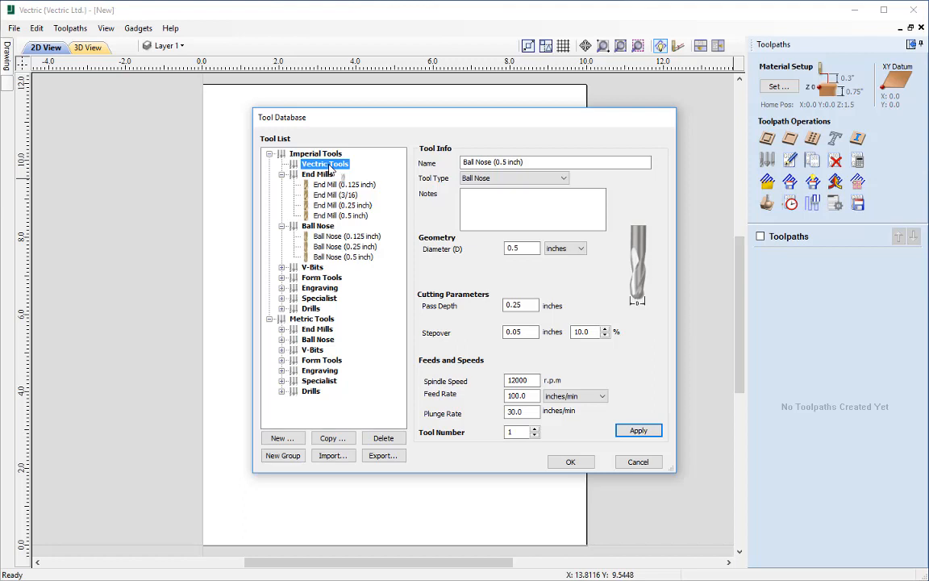
pyautogui.moveTo(331, 168); pyautogui.dragTo(330, 169)
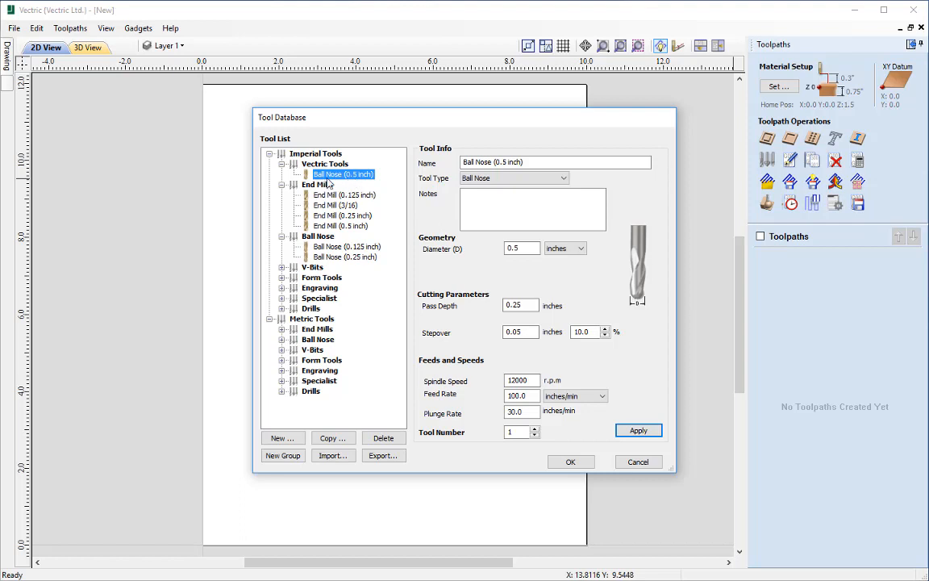
# Add a new tool of type Tapered Ball Nose to the Vectric Tools group, named Tapered Ball Nose - 1/16"
pyautogui.click(327, 177)
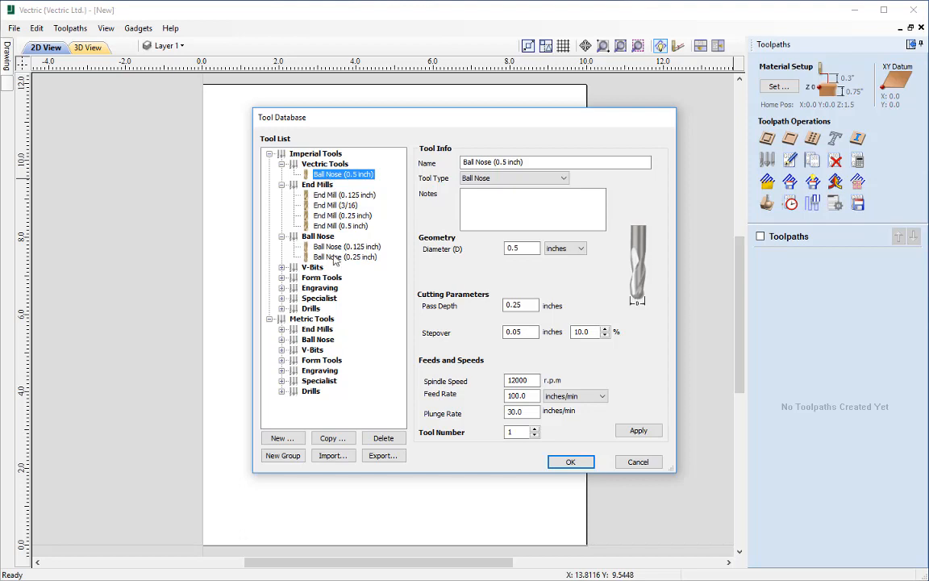
pyautogui.click(283, 439)
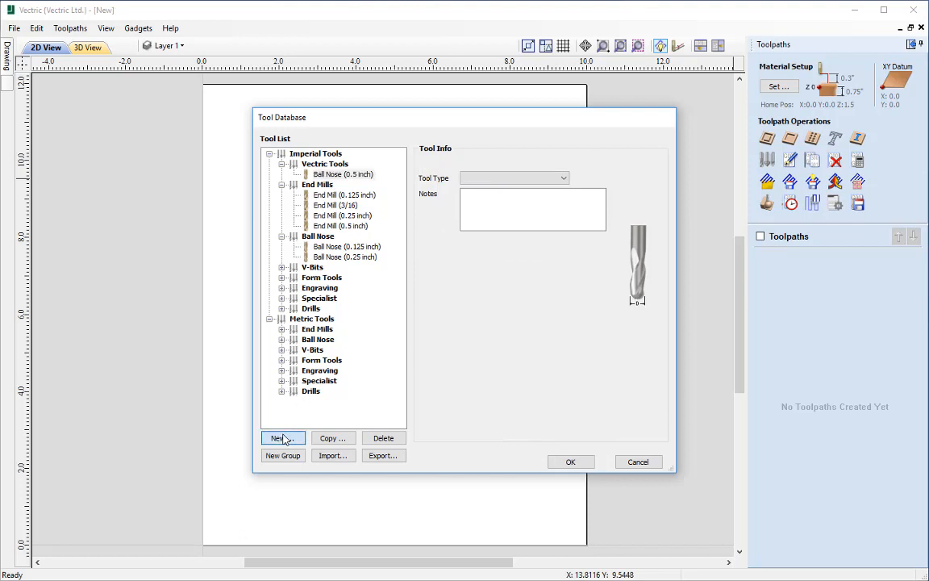
pyautogui.click(519, 177)
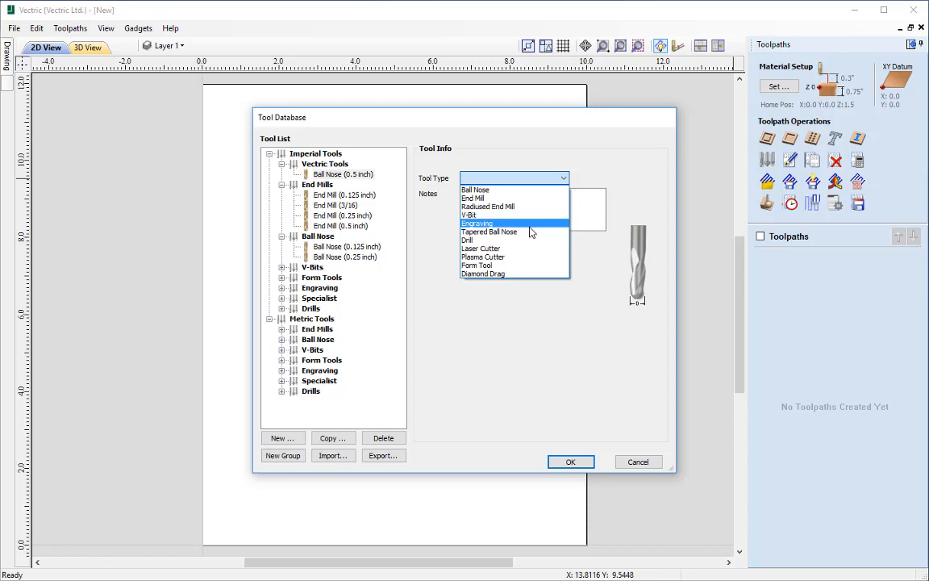
pyautogui.click(531, 233)
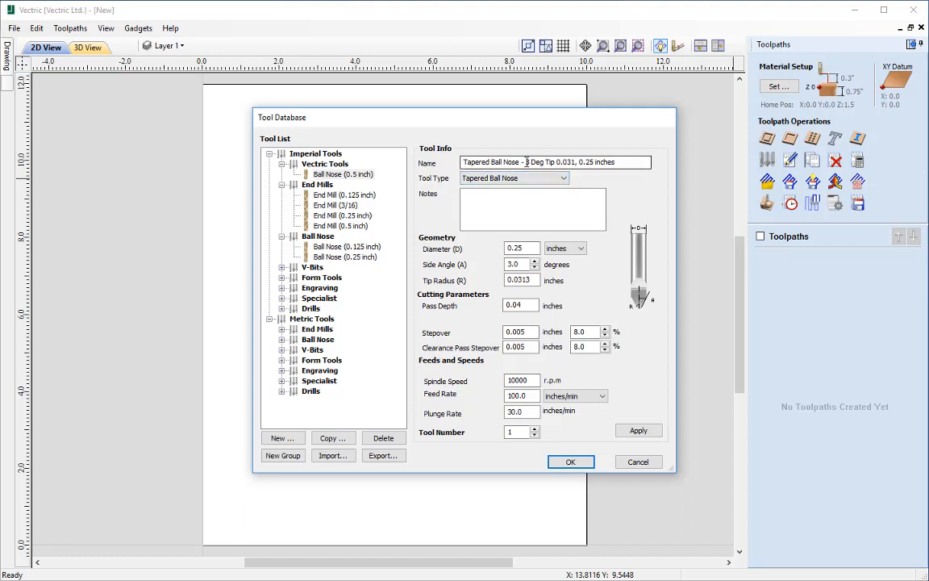
pyautogui.moveTo(527, 161); pyautogui.dragTo(621, 163)
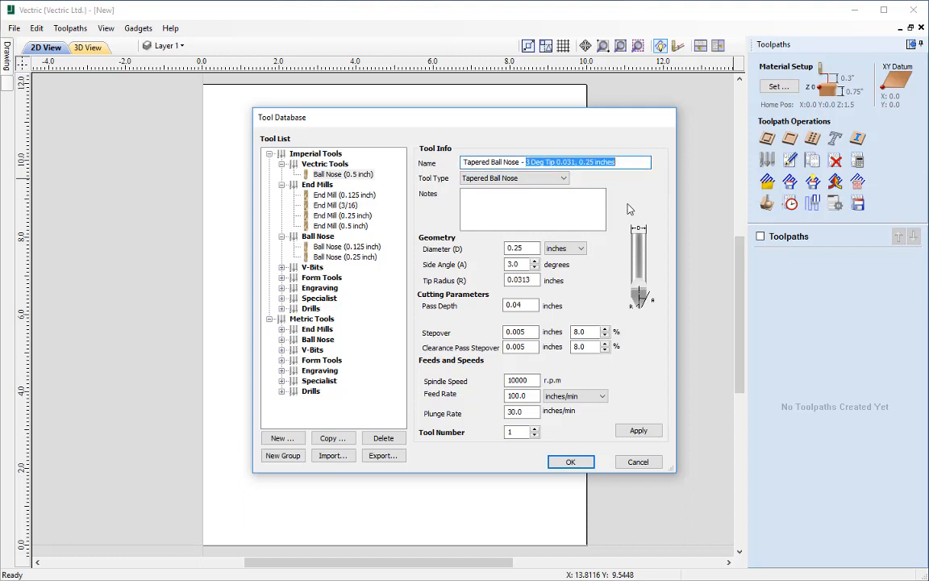
pyautogui.write('1/16')
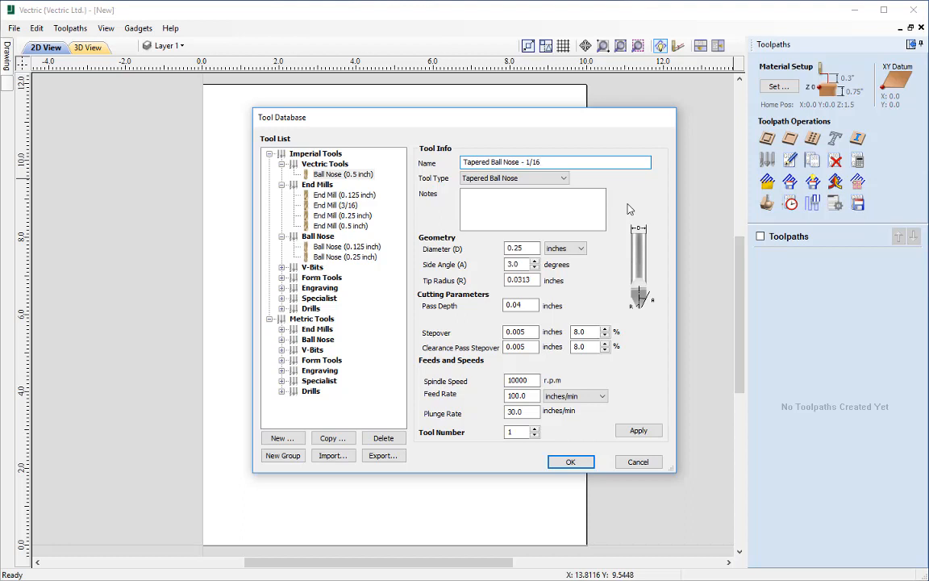
pyautogui.write('"')
# Set the tapered ball nose's diameter to 0.25 inches, its side angle to 3 degrees and its tip radius to 1/32 inch
pyautogui.moveTo(533, 249); pyautogui.dragTo(420, 237)
pyautogui.write('0')
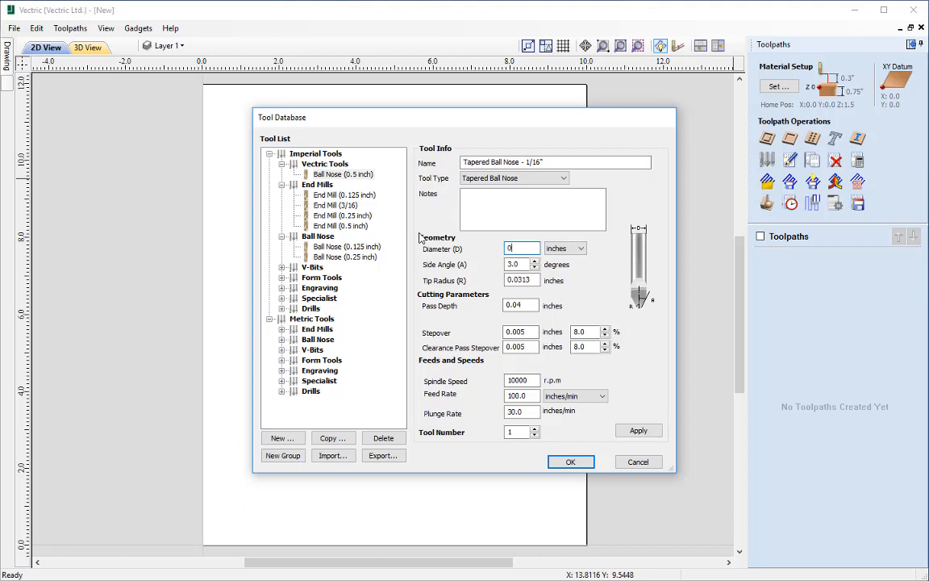
pyautogui.write('.25')
pyautogui.press('Tab')
pyautogui.write('3')
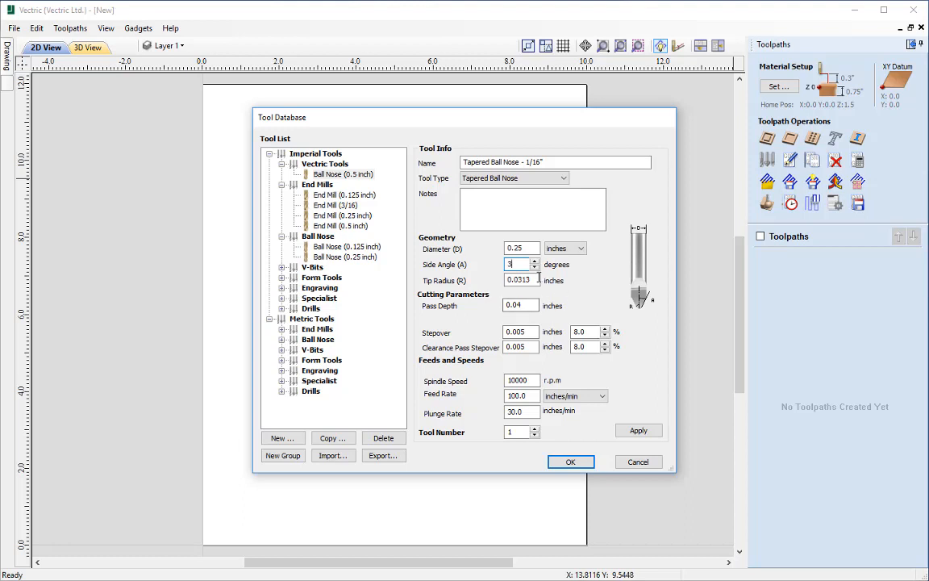
pyautogui.press('Tab')
pyautogui.press('BackSpace')
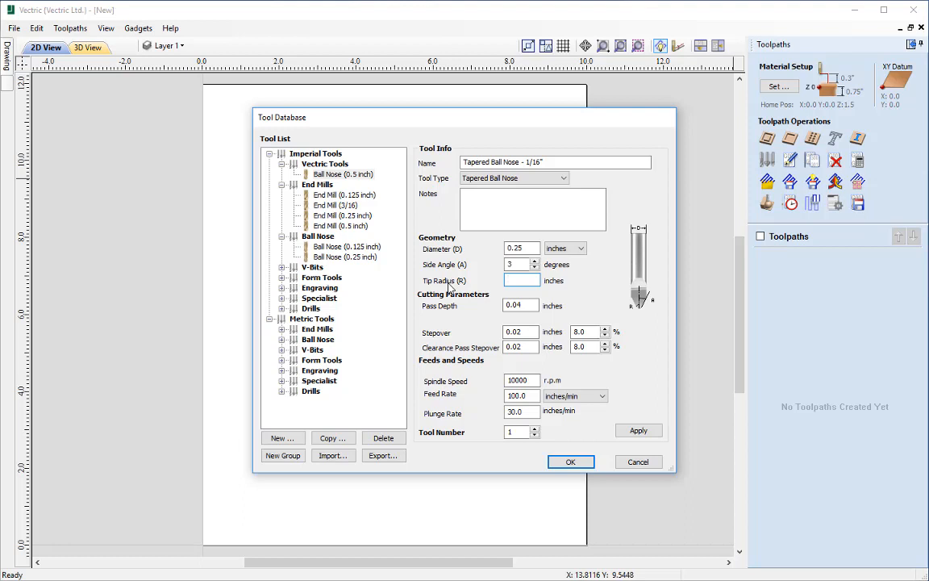
pyautogui.write('1')
pyautogui.write('/')
pyautogui.write('32')
pyautogui.write('=')
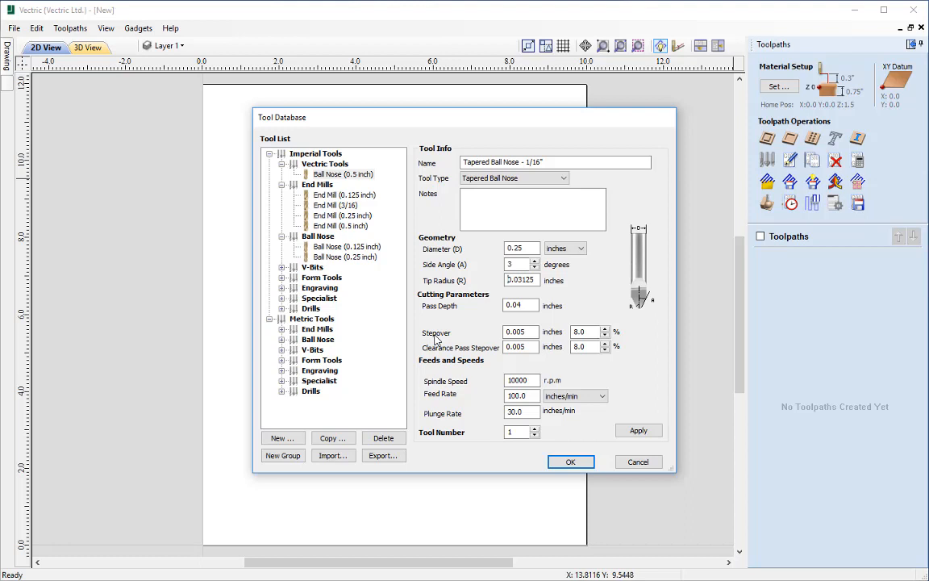
# Apply the tapered ball nose's settings and close the tool database, keeping the changes
pyautogui.click(585, 330)
pyautogui.click(640, 432)
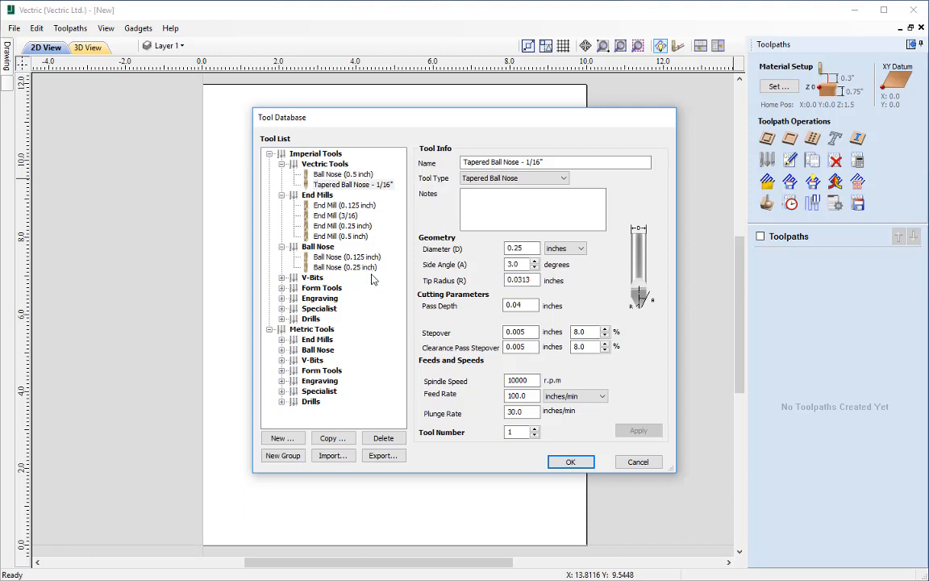
pyautogui.click(569, 464)
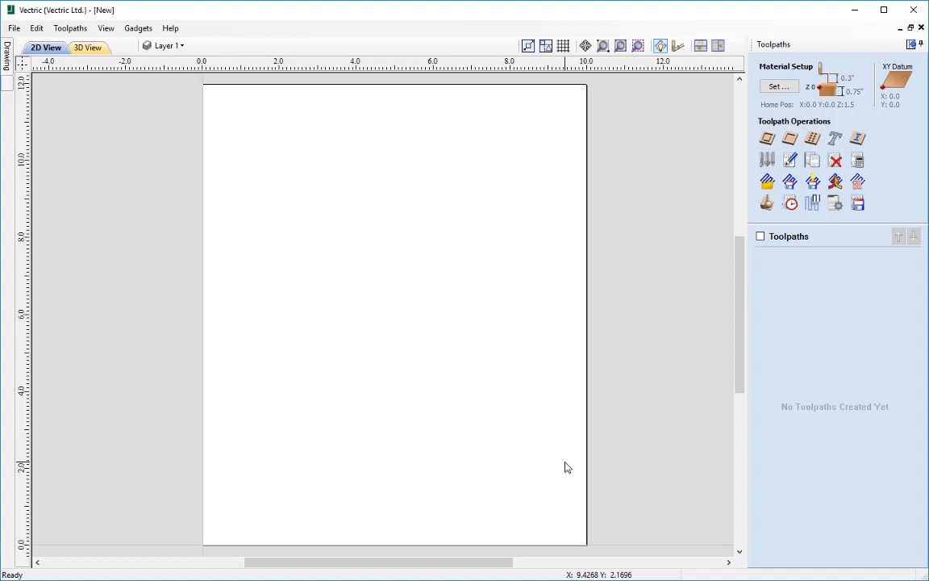
# Close the current job and open Tool_Database_Example.crv from the Tool_Database_Guide_FILES folder
pyautogui.click(14, 29)
pyautogui.click(34, 42)
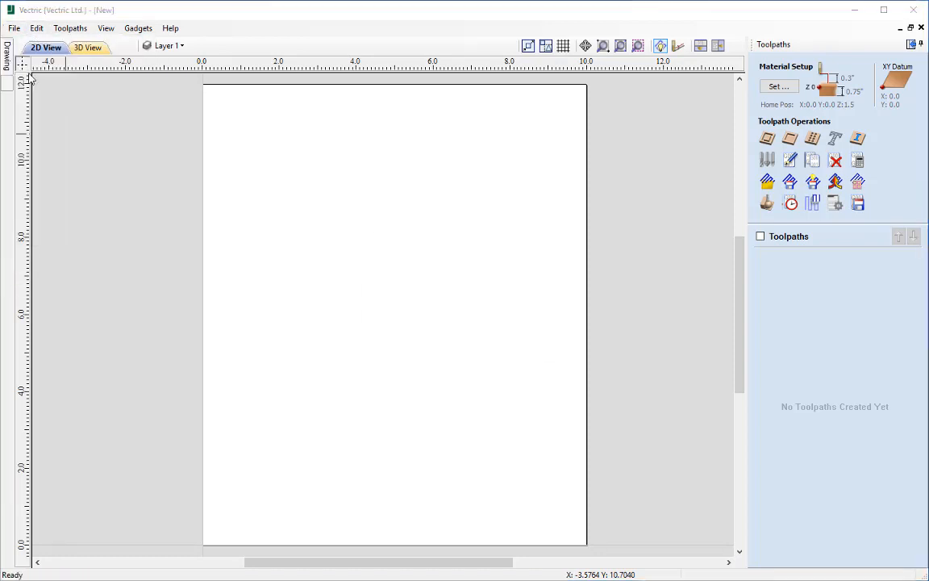
pyautogui.click(466, 331)
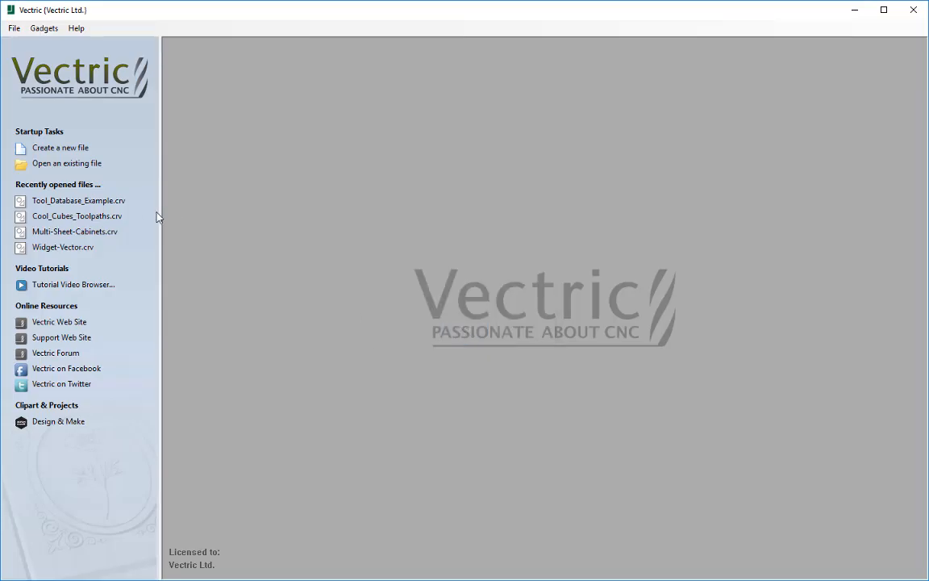
pyautogui.click(89, 163)
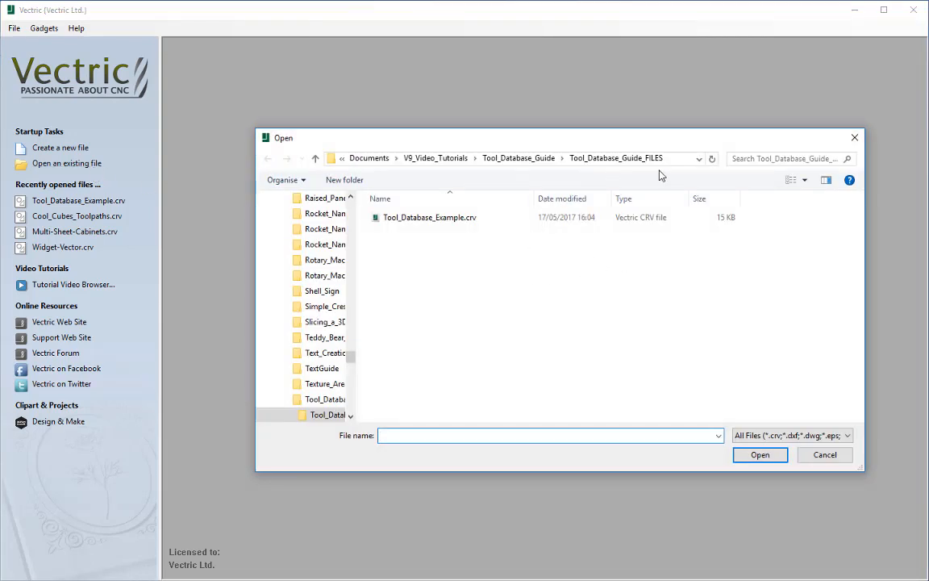
pyautogui.click(436, 226)
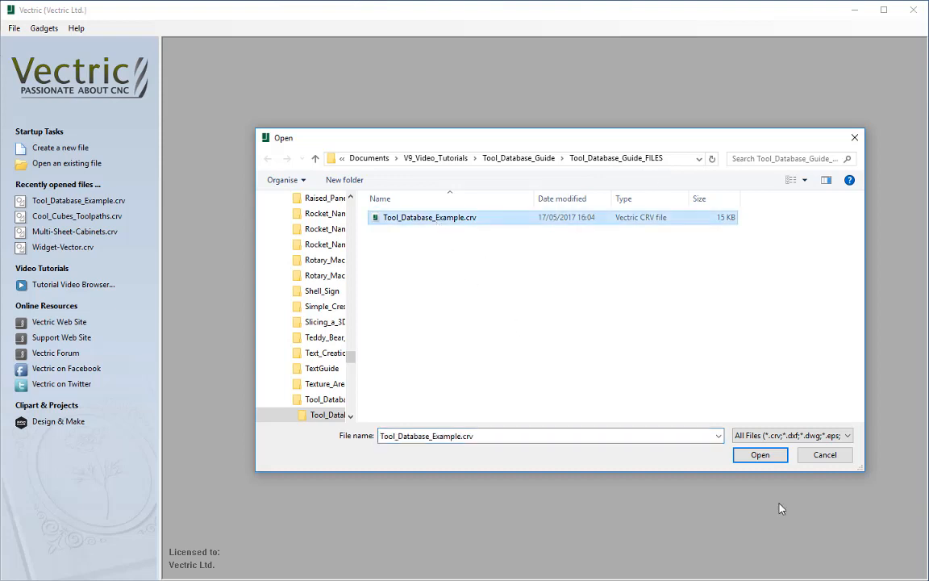
pyautogui.click(759, 456)
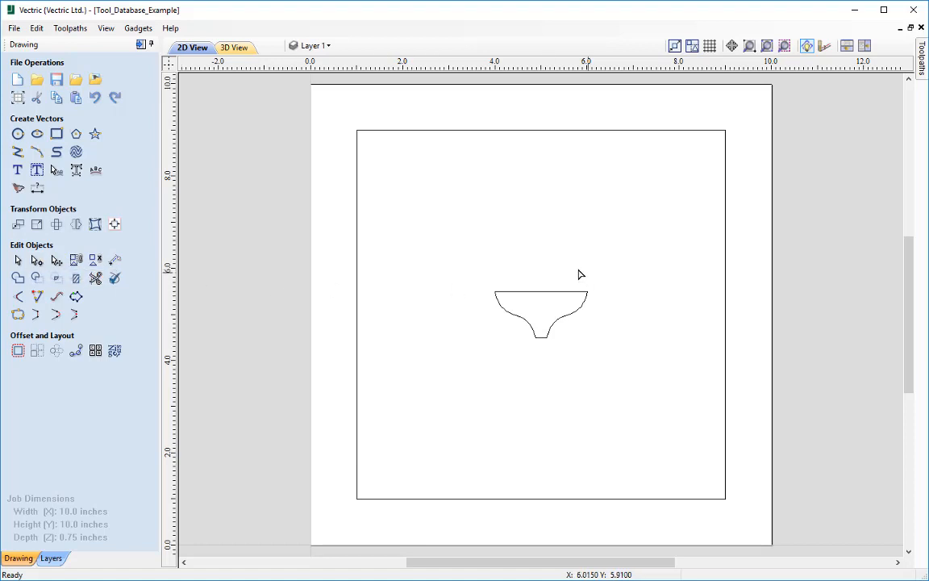
# Delete the straight top span of the cutter profile in the middle of the job using node editing
pyautogui.scroll(2, 542, 317)
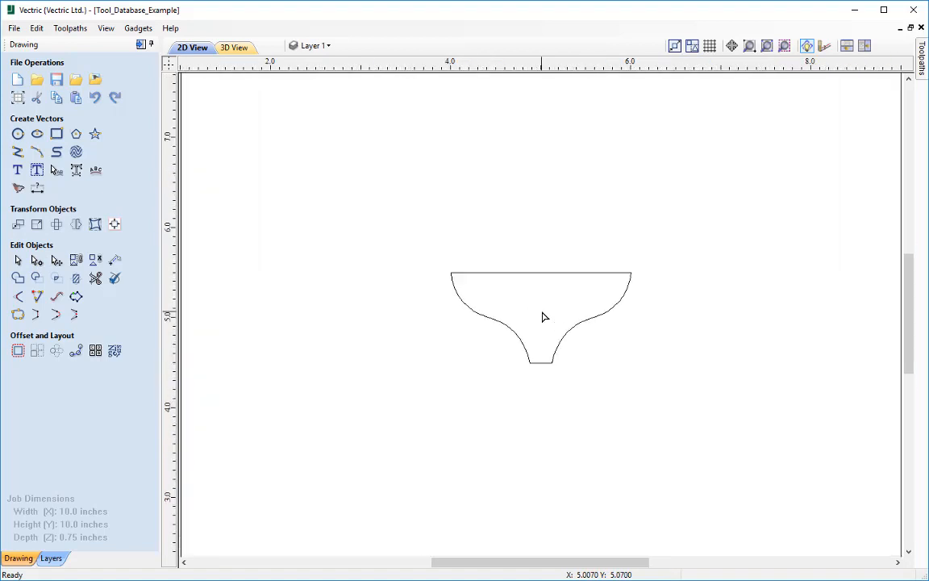
pyautogui.scroll(2, 543, 317)
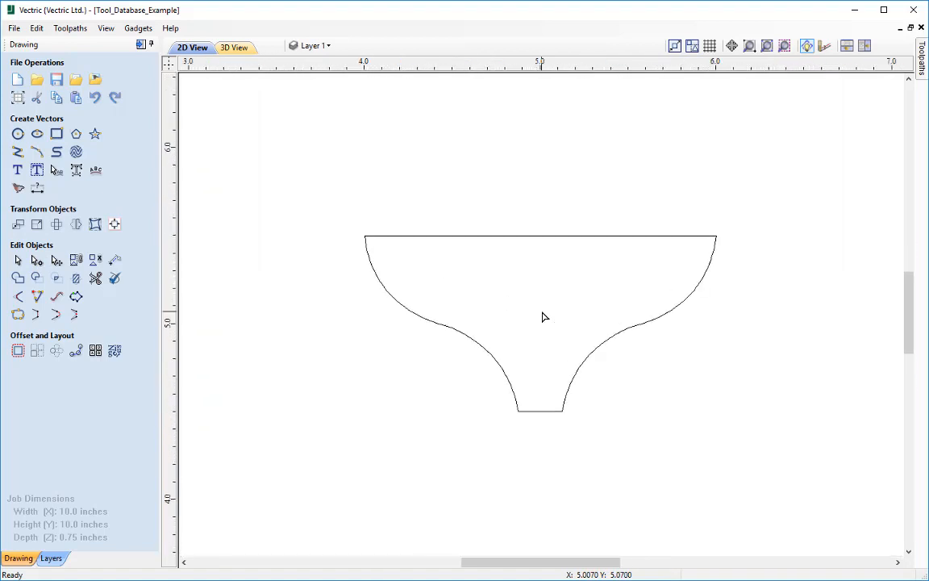
pyautogui.click(536, 412)
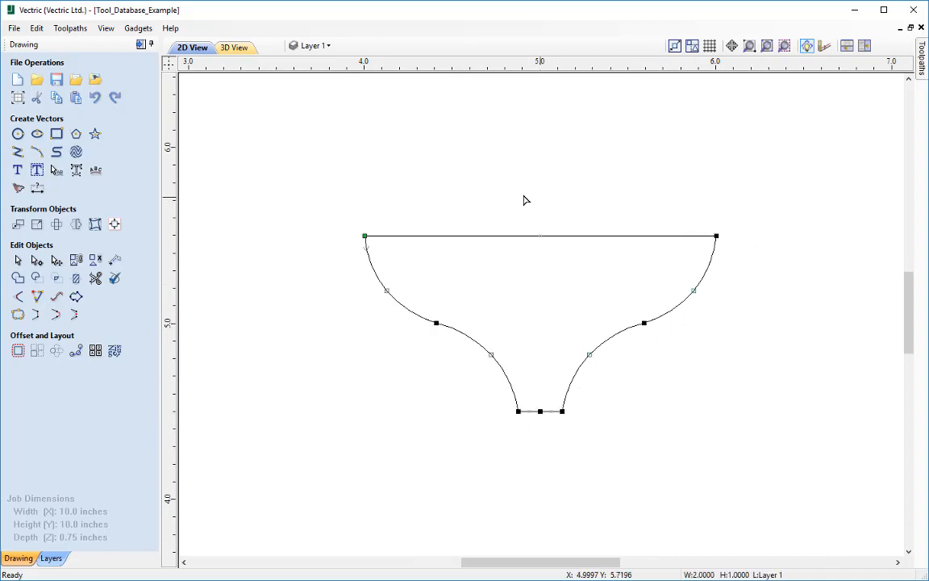
pyautogui.rightClick(559, 239)
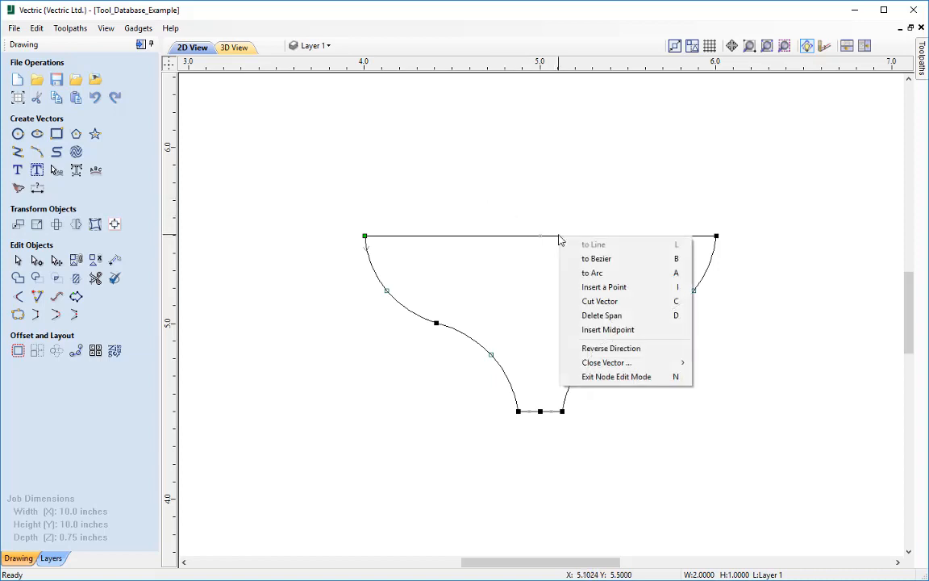
pyautogui.click(601, 316)
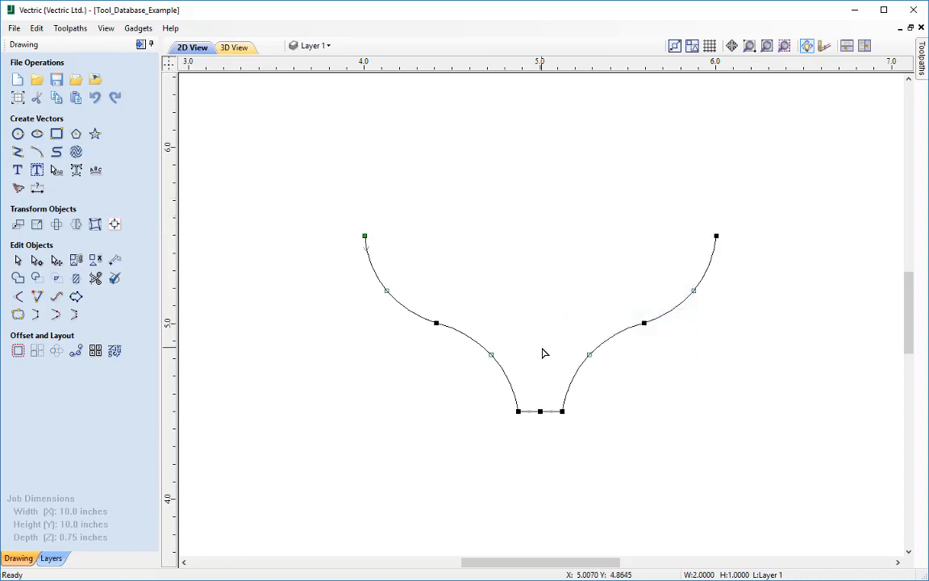
# Cut the open profile at the middle node of its bottom edge and delete the left half
pyautogui.rightClick(540, 411)
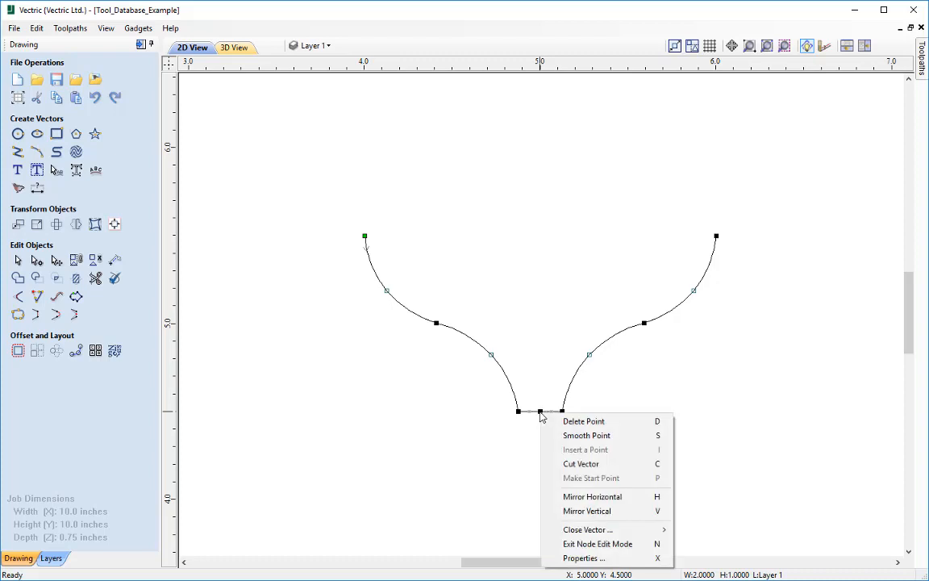
pyautogui.click(576, 465)
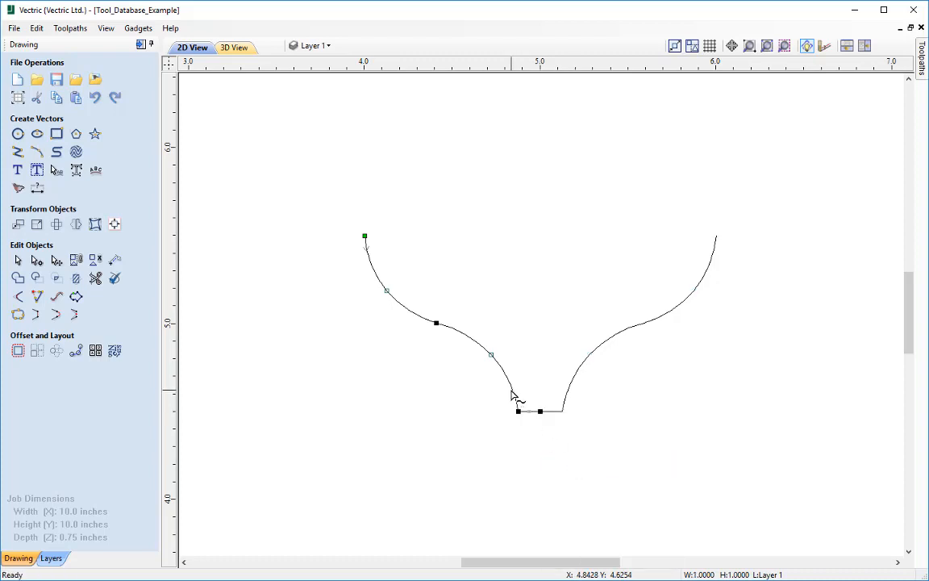
pyautogui.click(569, 387)
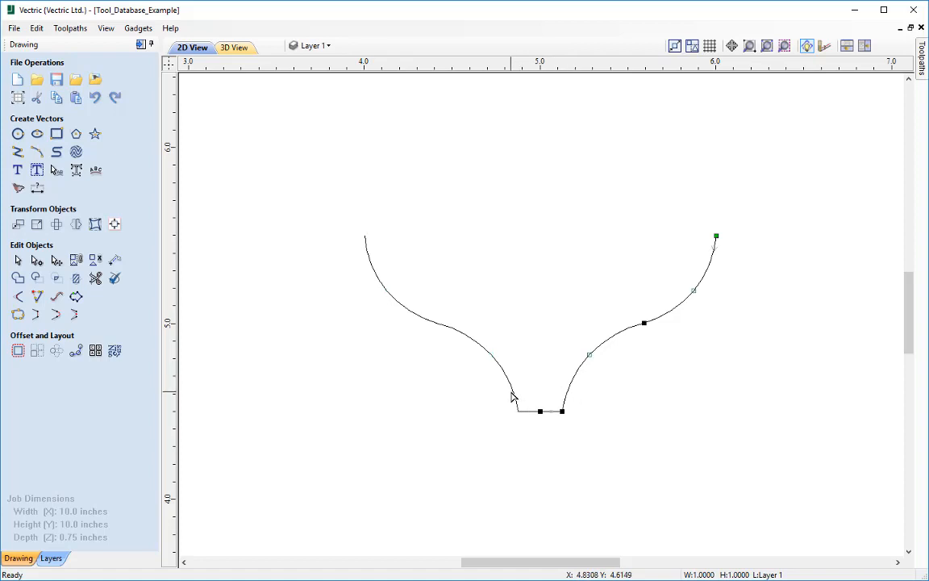
pyautogui.click(514, 396)
pyautogui.click(570, 392)
pyautogui.click(513, 399)
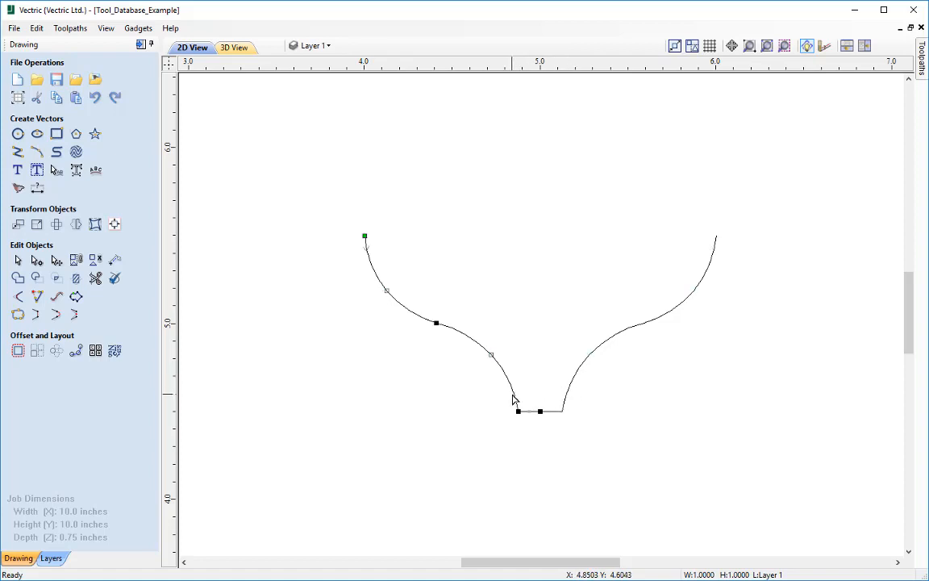
pyautogui.press('Delete')
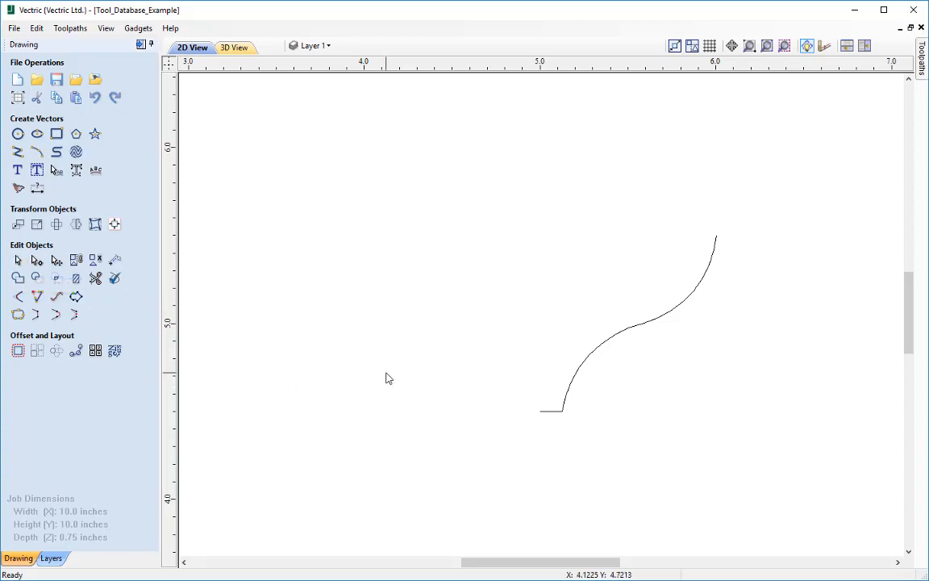
# Select the half profile and create a new Form Tool from it in the tool database's Vectric Tools group
pyautogui.press('F6')
pyautogui.click(567, 316)
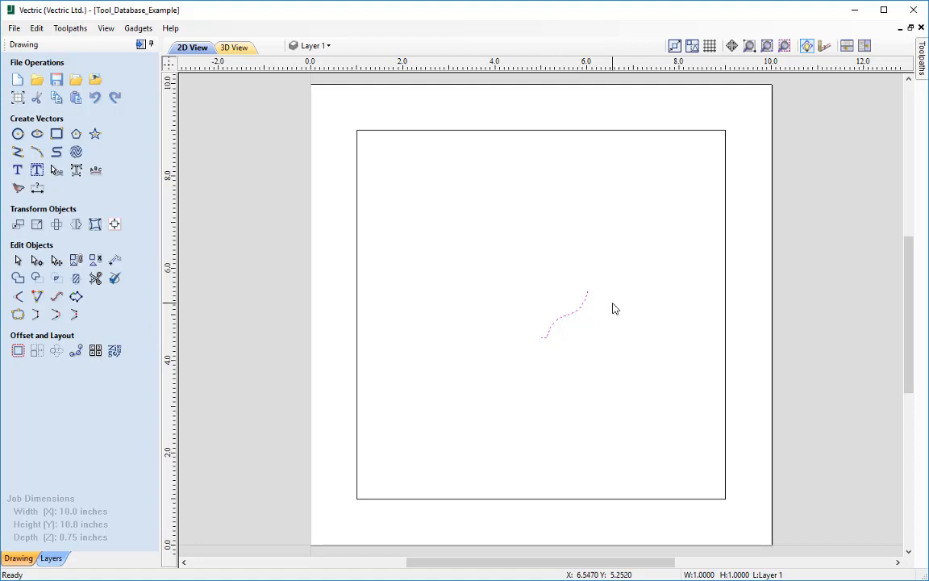
pyautogui.click(70, 28)
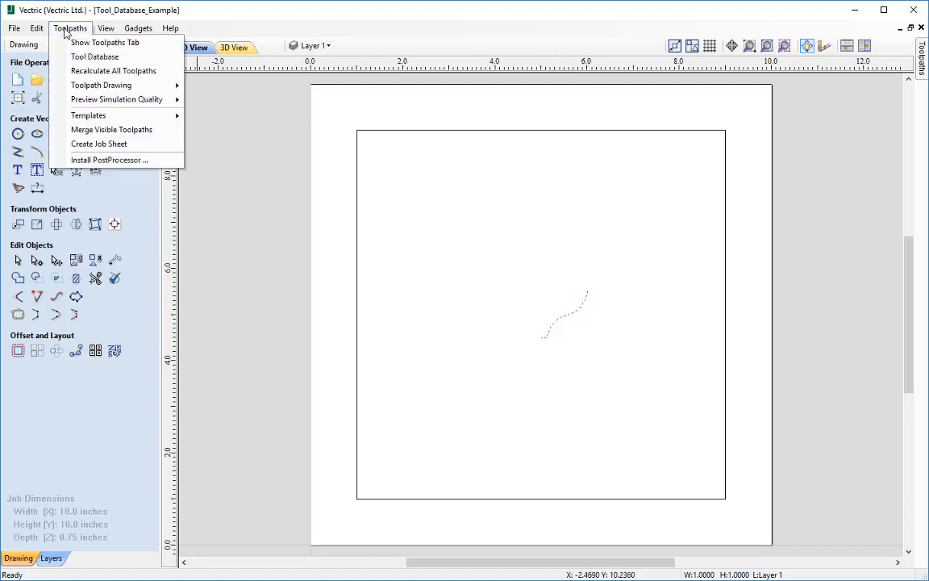
pyautogui.click(81, 57)
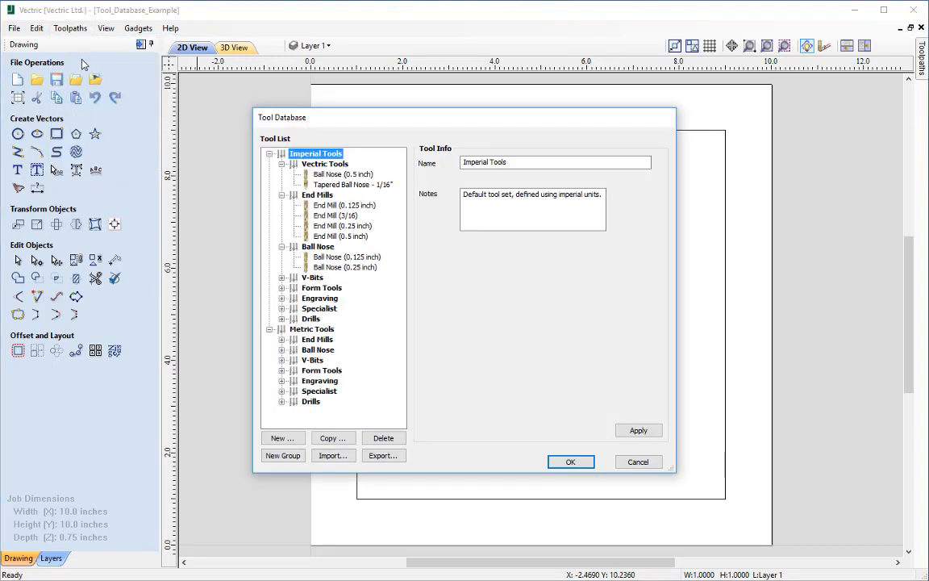
pyautogui.click(339, 164)
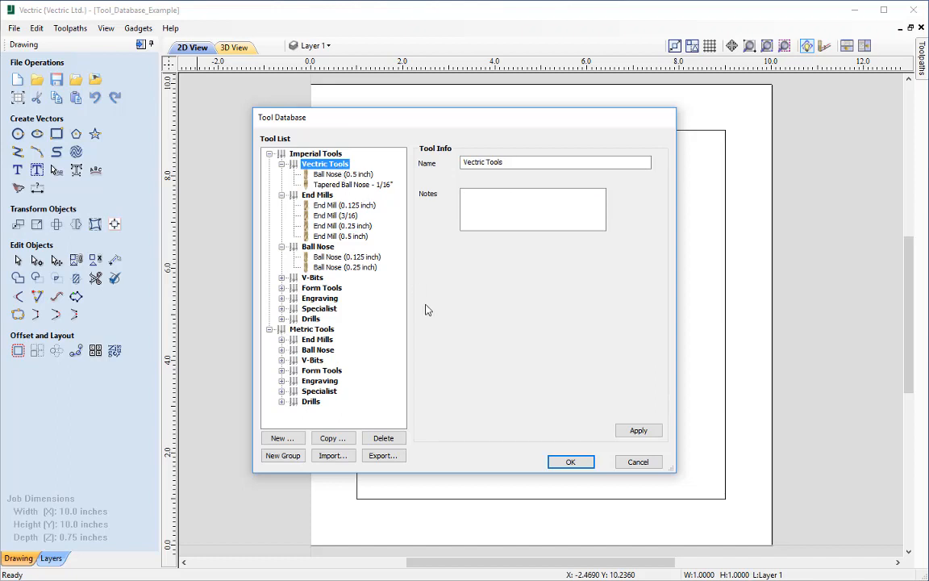
pyautogui.click(283, 438)
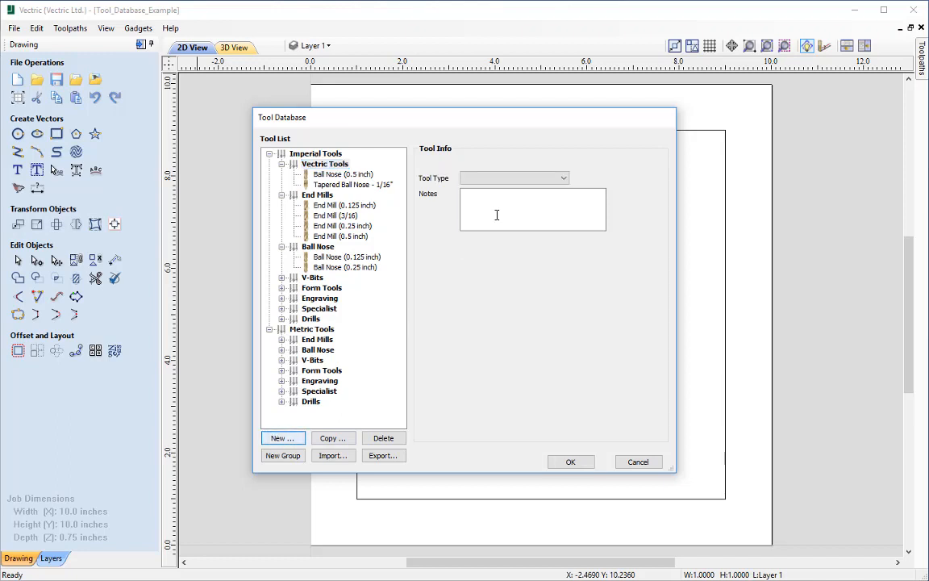
pyautogui.click(528, 179)
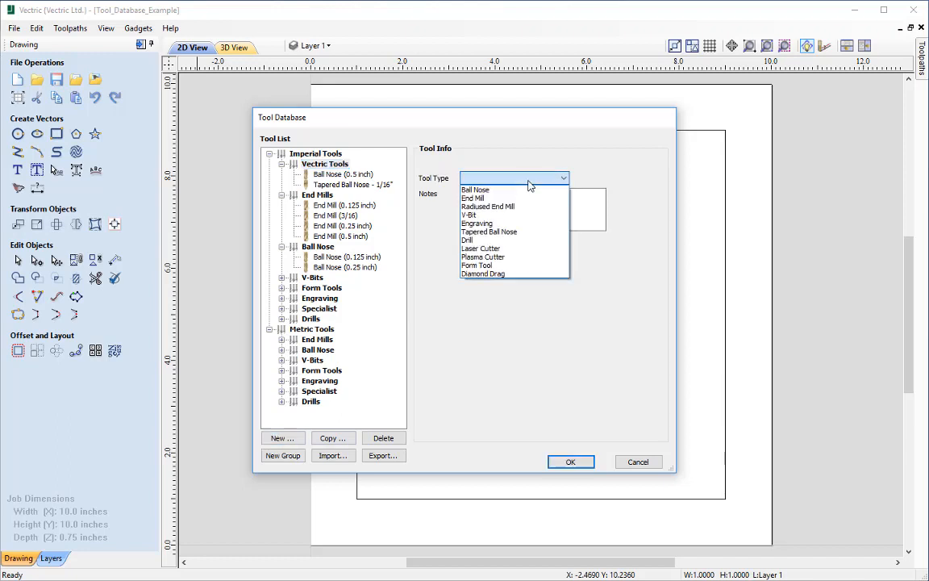
pyautogui.click(510, 266)
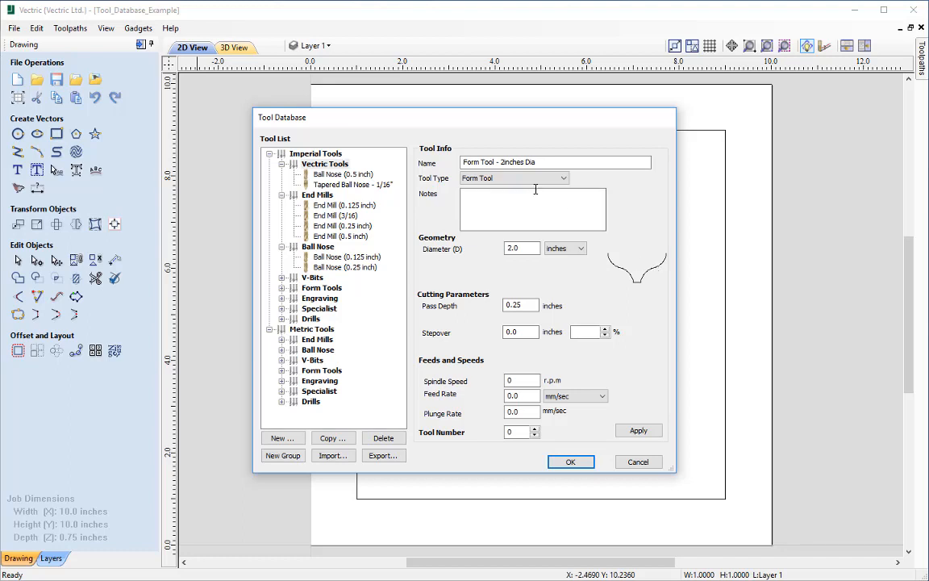
# Name the new tool Form Tool - Ogee 2" and set its stepover to 10%
pyautogui.click(504, 161)
pyautogui.moveTo(501, 162); pyautogui.dragTo(602, 162)
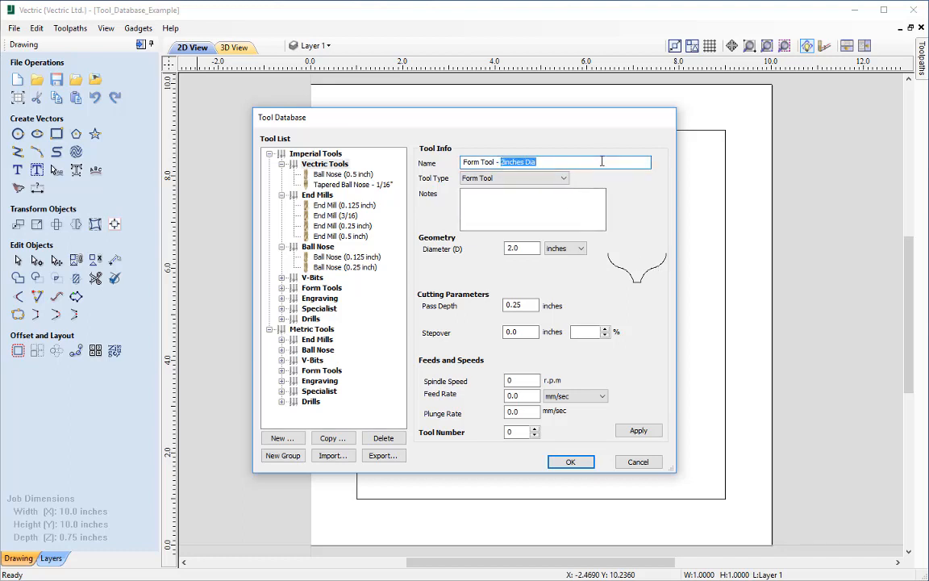
pyautogui.write('Ogee')
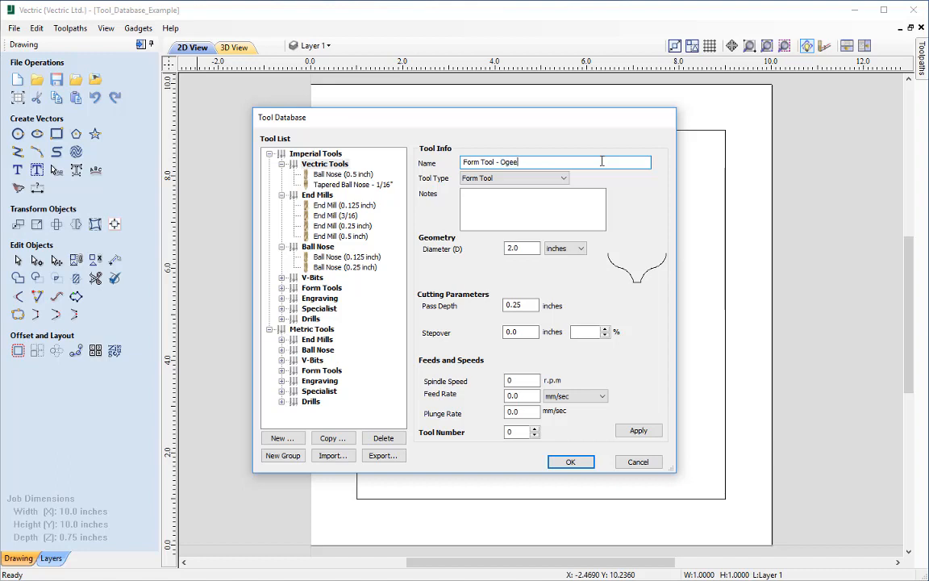
pyautogui.write(' 2')
pyautogui.moveTo(529, 331); pyautogui.dragTo(454, 324)
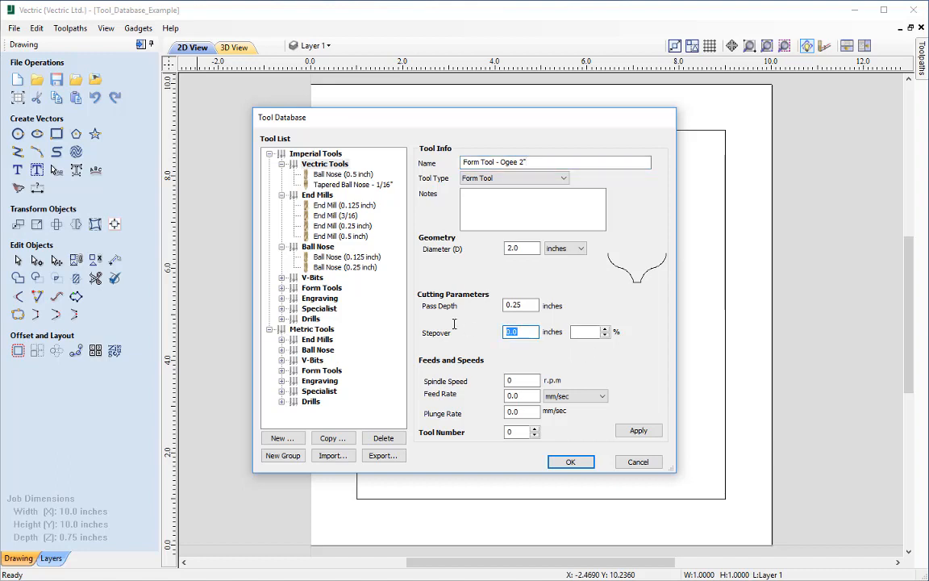
pyautogui.press('Tab')
pyautogui.write('10')
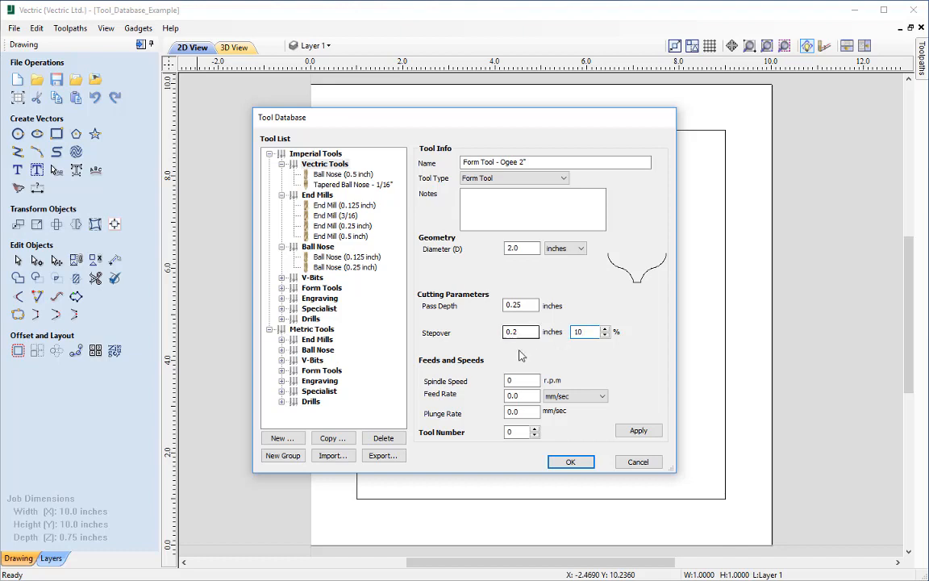
# Set and apply spindle speed 12000 r.p.m, feed rate 100 inches/min, plunge rate 30 inches/min and tool number 1 for the form tool
pyautogui.press('Tab')
pyautogui.write('12000')
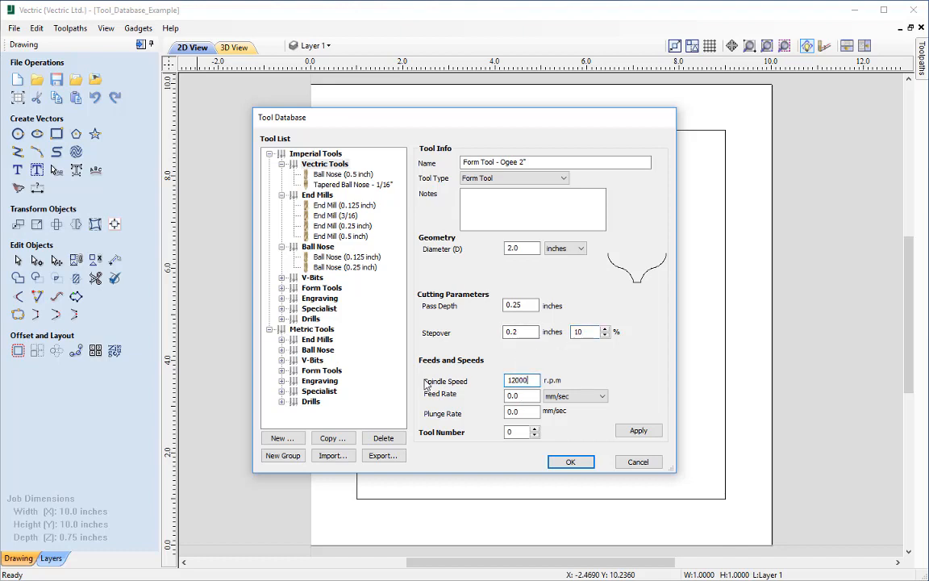
pyautogui.press('Tab')
pyautogui.write('100')
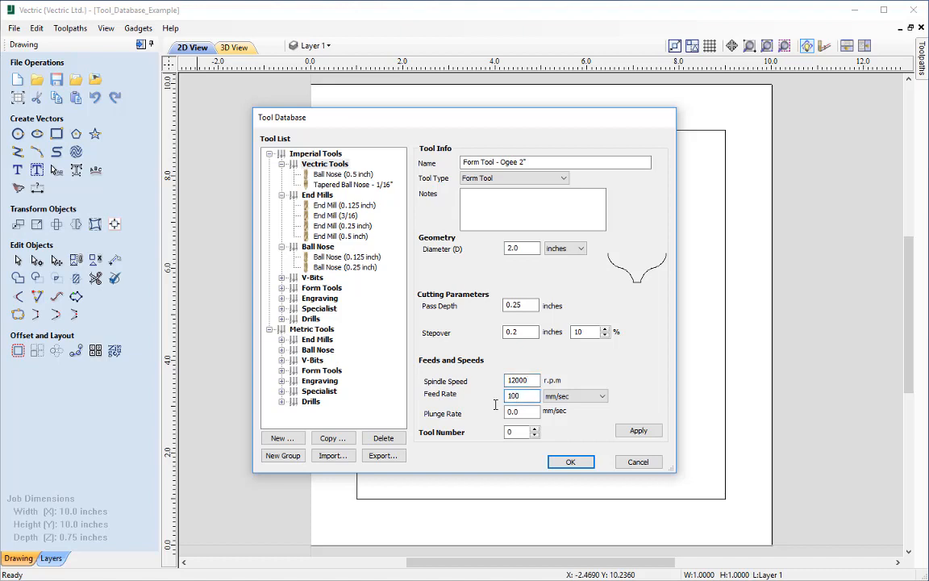
pyautogui.click(598, 396)
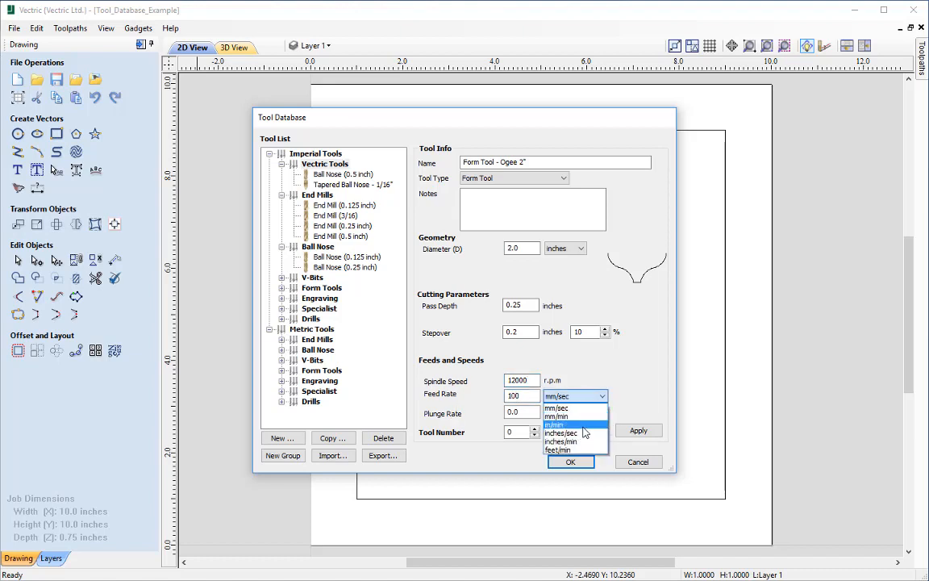
pyautogui.click(581, 441)
pyautogui.moveTo(539, 396); pyautogui.dragTo(484, 404)
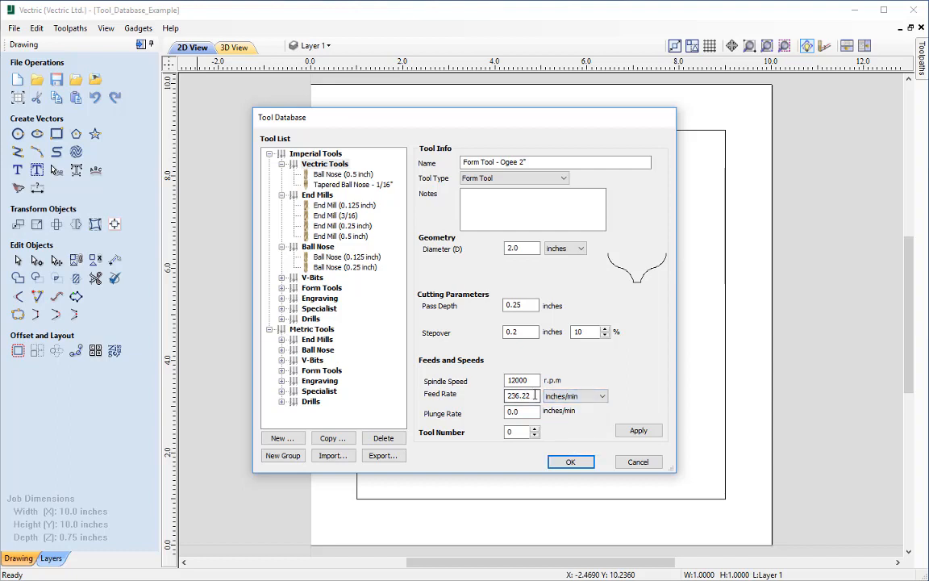
pyautogui.write('100')
pyautogui.press('Tab')
pyautogui.write('3')
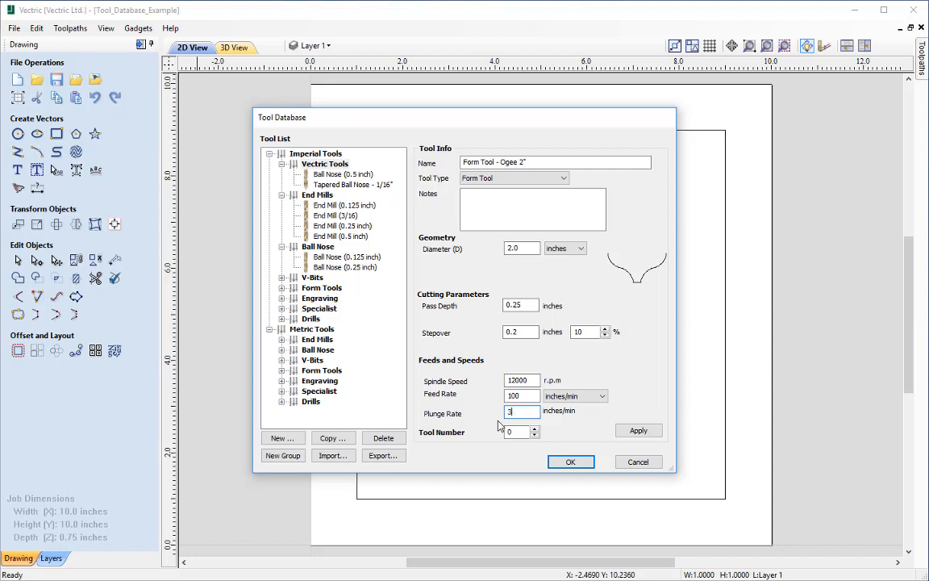
pyautogui.write('0')
pyautogui.click(535, 430)
pyautogui.click(640, 431)
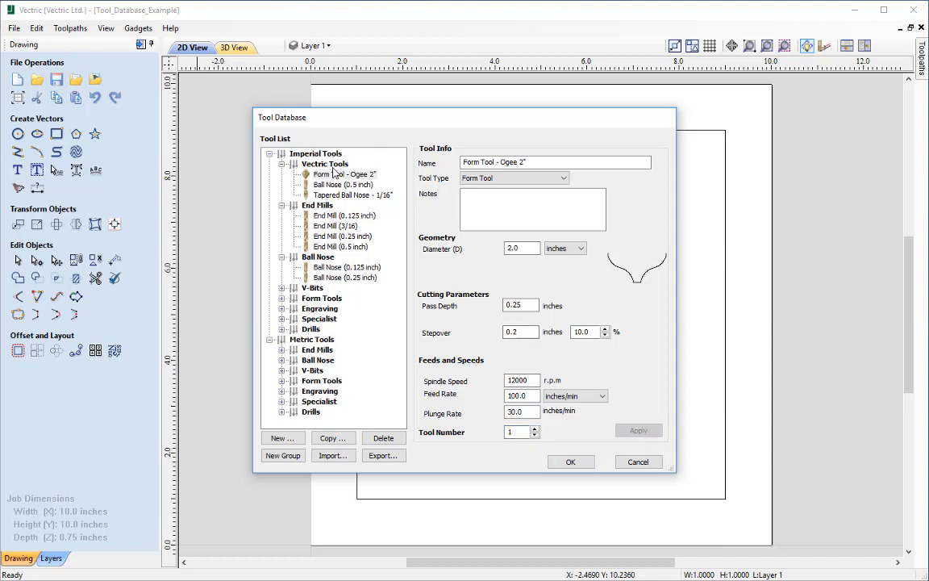
# Review the tools in the Vectric Tools group and close the tool database, keeping the changes
pyautogui.click(336, 174)
pyautogui.click(342, 185)
pyautogui.click(351, 195)
pyautogui.click(342, 185)
pyautogui.click(336, 174)
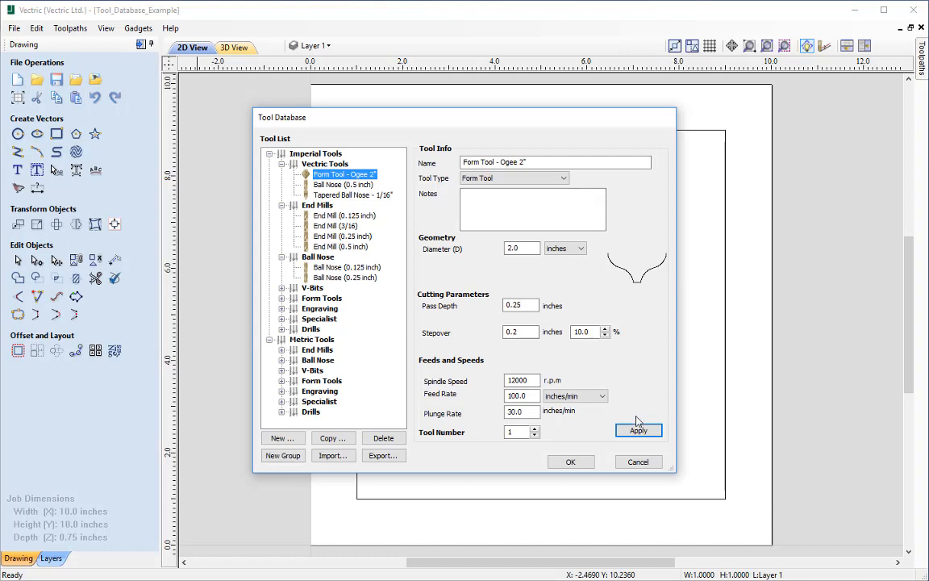
pyautogui.click(572, 463)
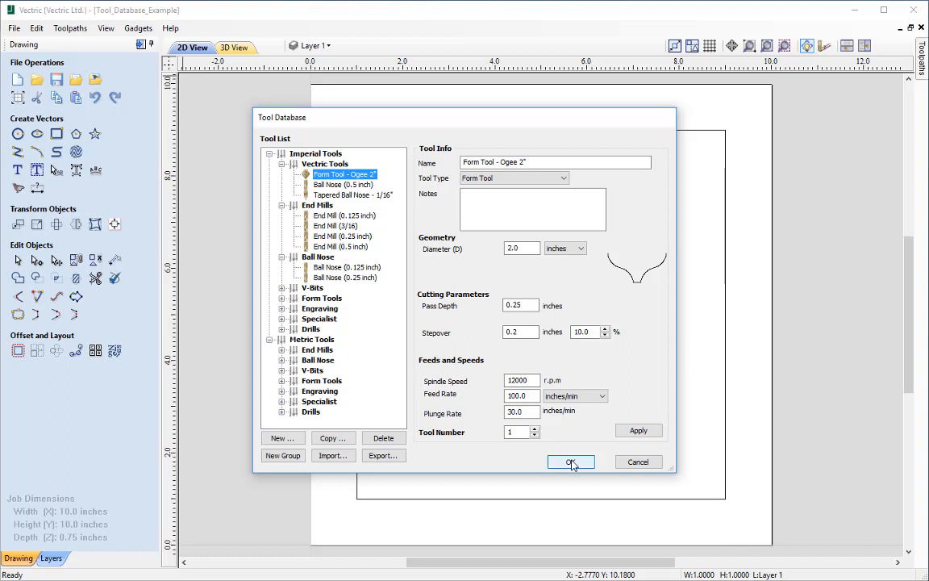
pyautogui.click(572, 463)
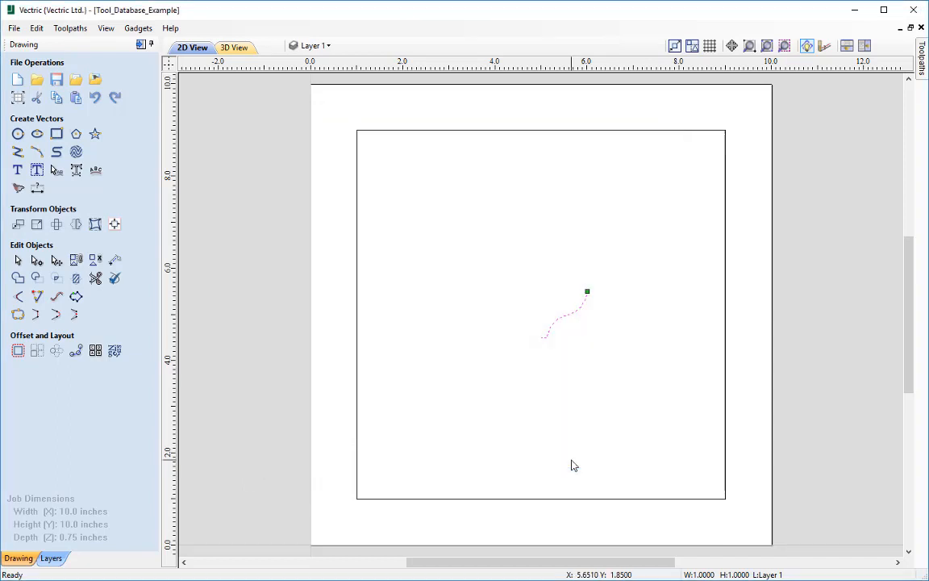
# Select the large square vector and start a 2D Profile toolpath with a cut depth of 0.75 inches
pyautogui.click(572, 465)
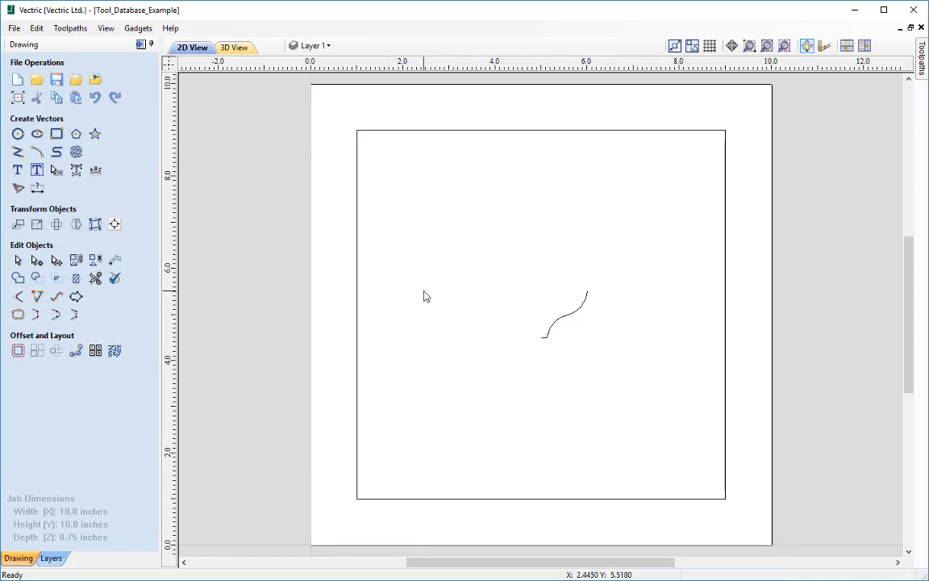
pyautogui.click(356, 334)
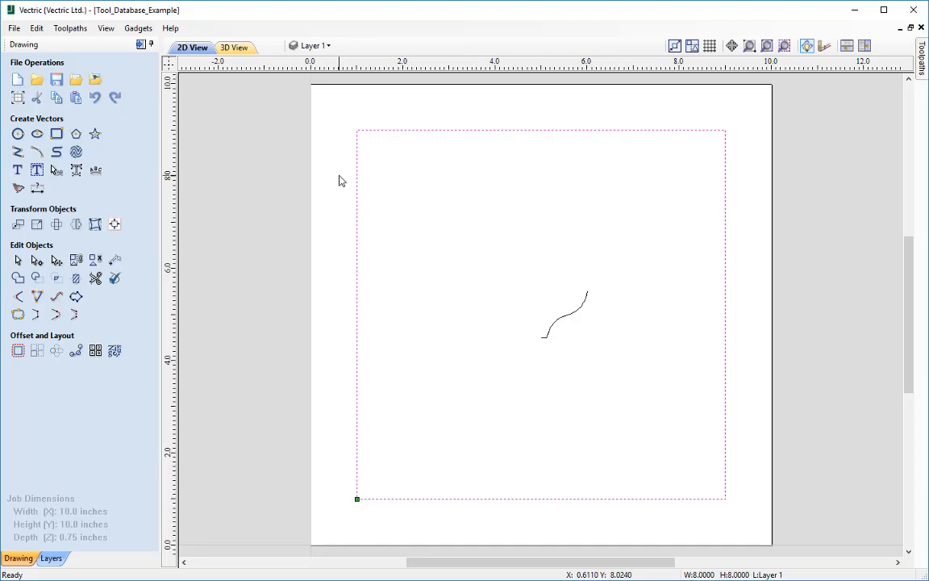
pyautogui.click(140, 45)
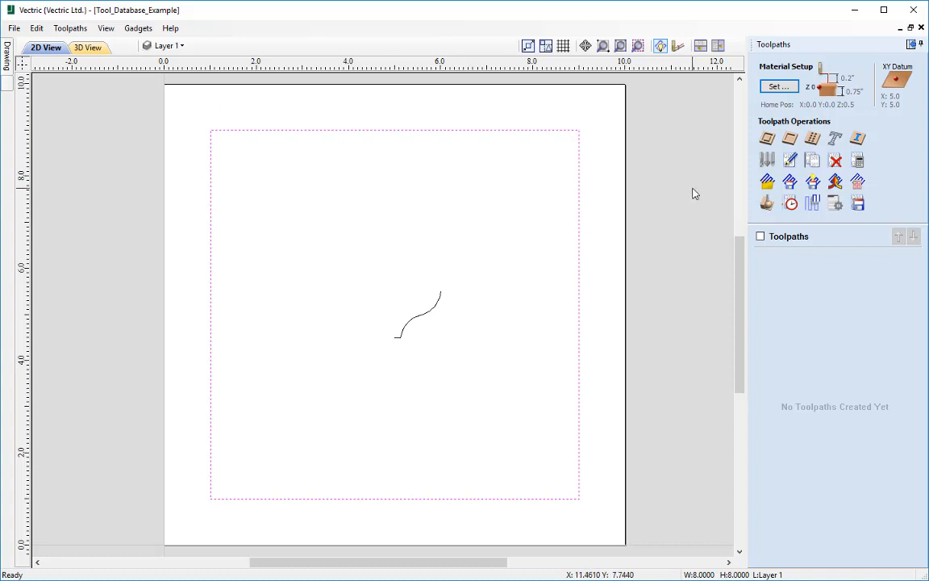
pyautogui.click(767, 140)
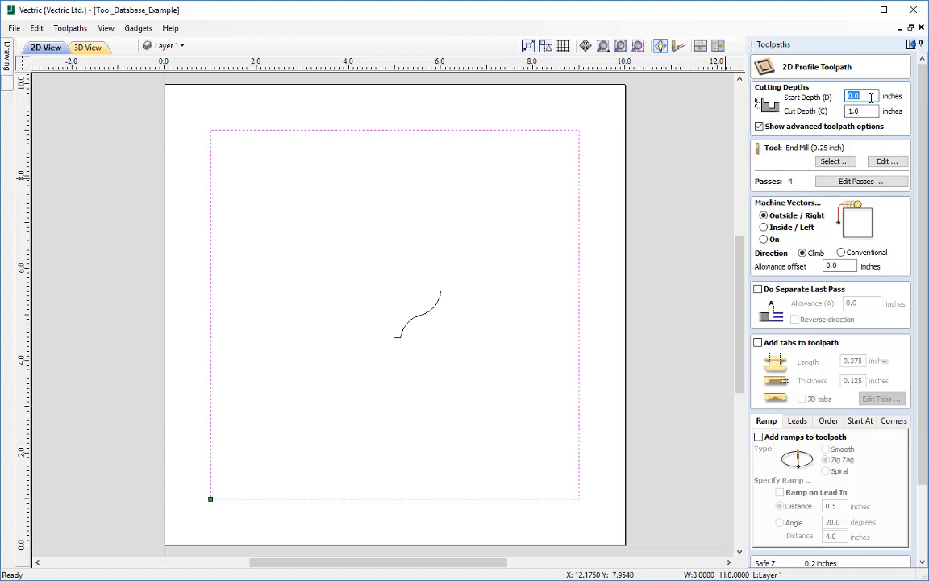
pyautogui.press('Tab')
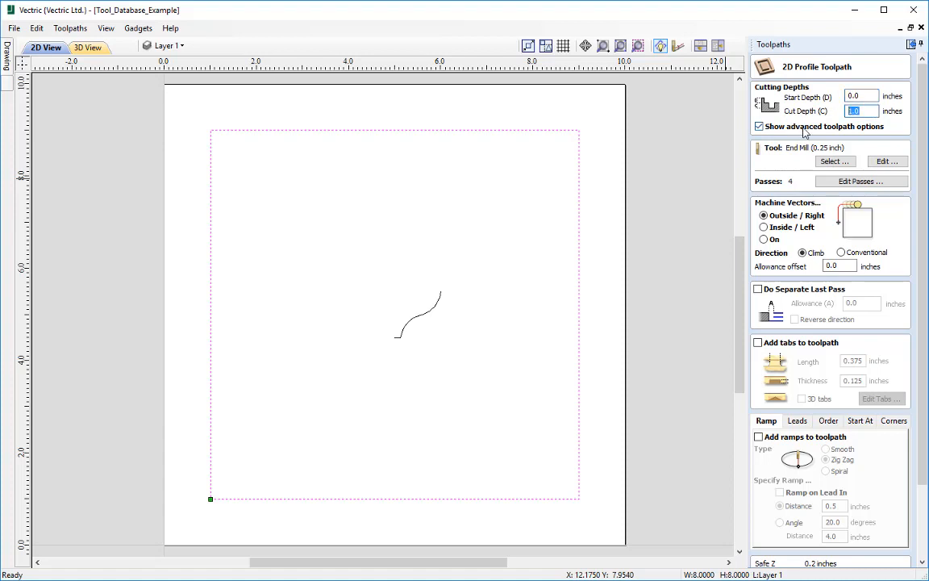
pyautogui.write('0.75')
# Choose Form Tool - Ogee 2" from the Vectric Tools group as the profile toolpath's cutter
pyautogui.click(832, 162)
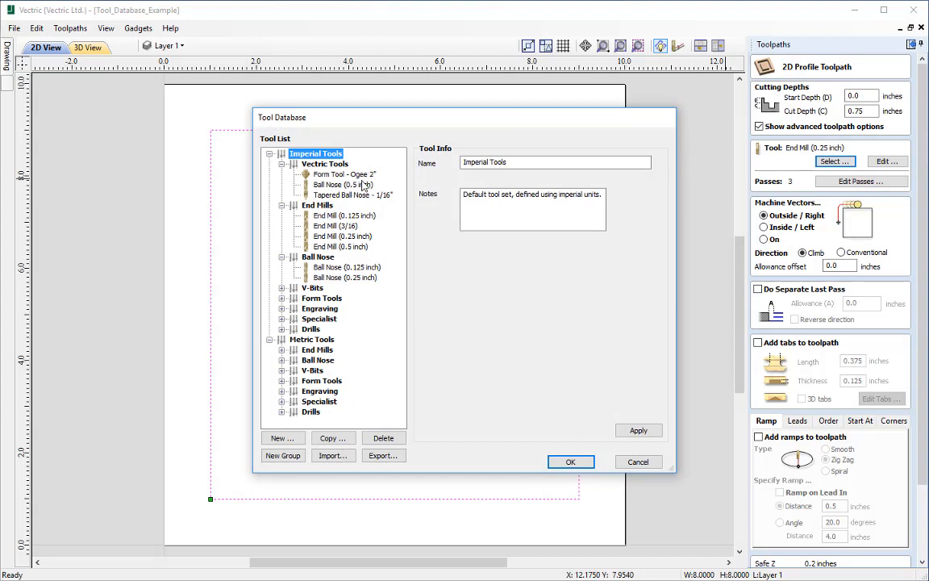
pyautogui.click(335, 175)
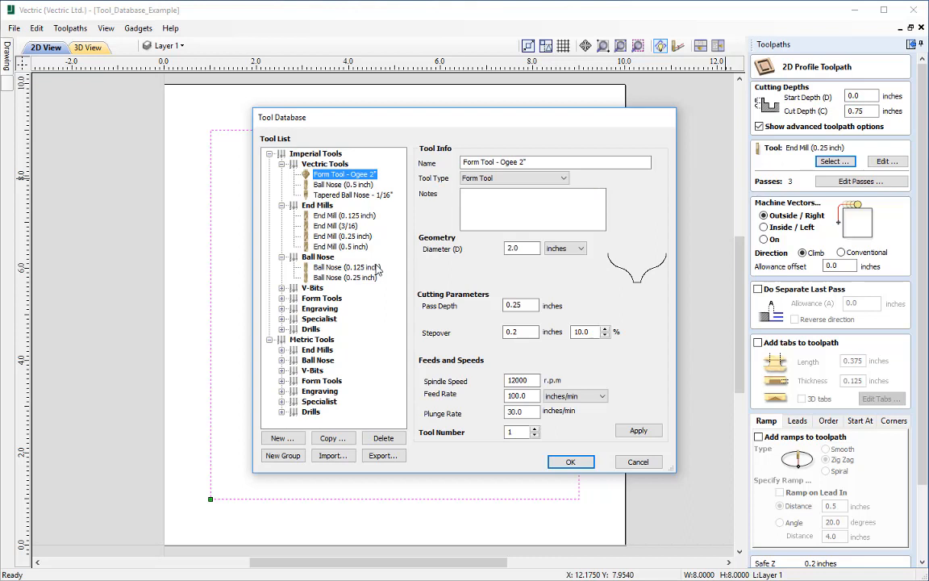
pyautogui.click(557, 462)
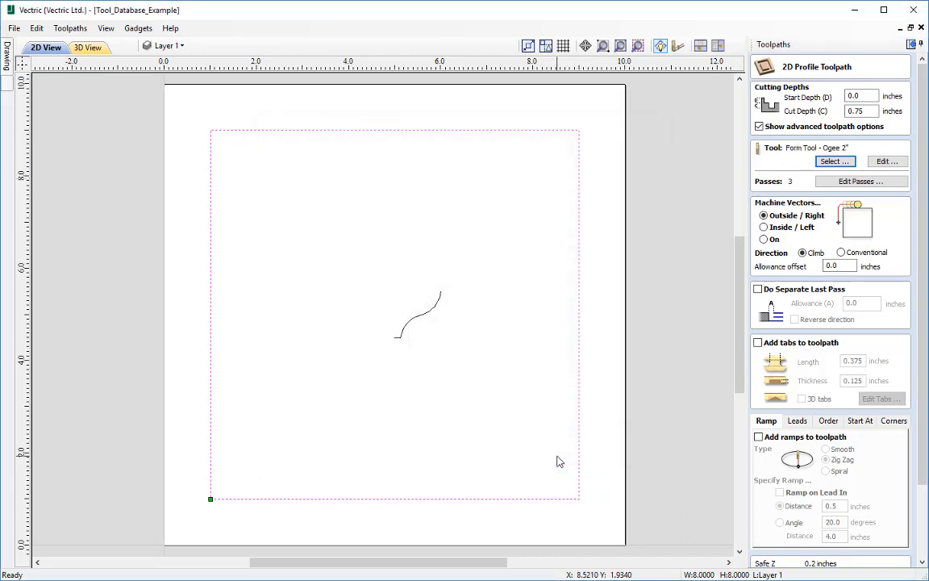
# Edit the toolpath's form tool to use a pass depth of 0.5 inches
pyautogui.click(887, 163)
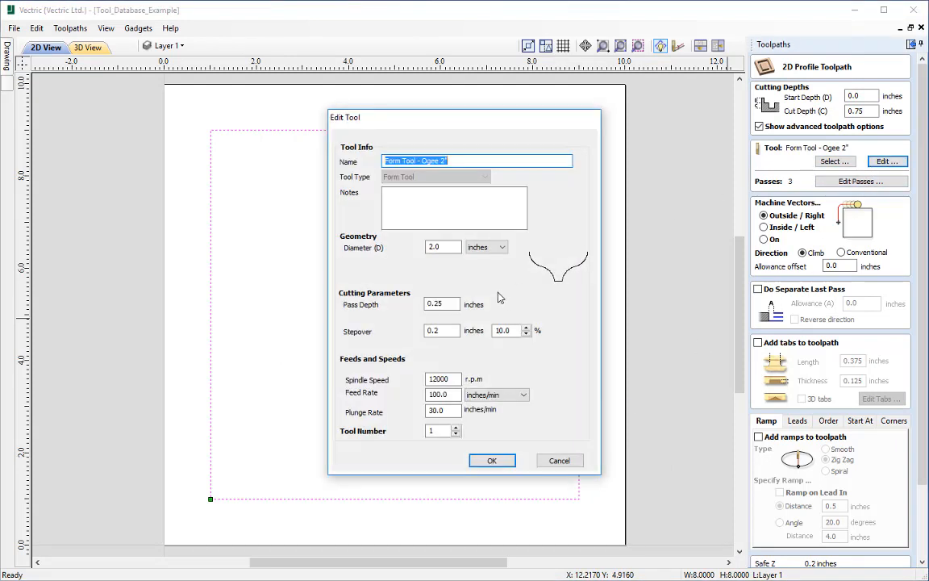
pyautogui.doubleClick(457, 303)
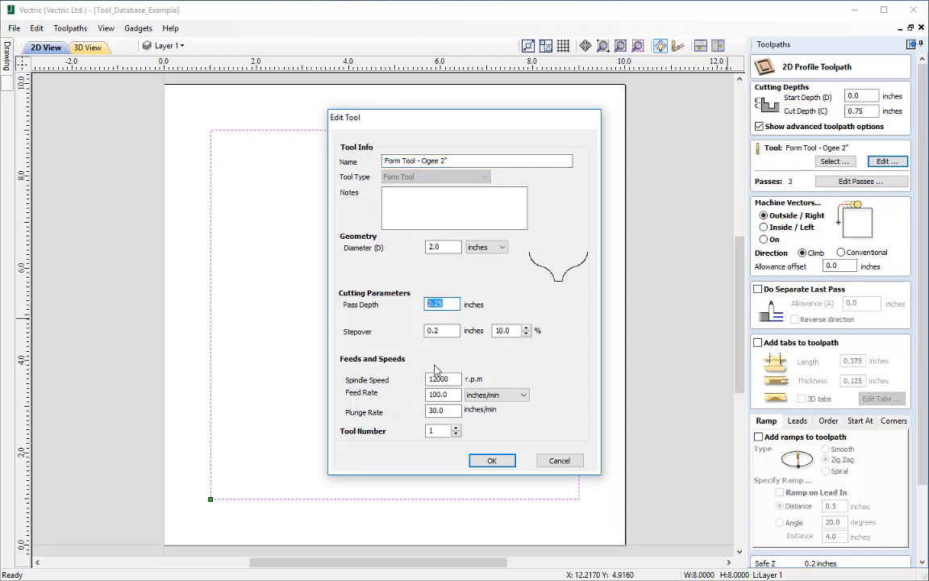
pyautogui.write('0.5')
pyautogui.click(488, 459)
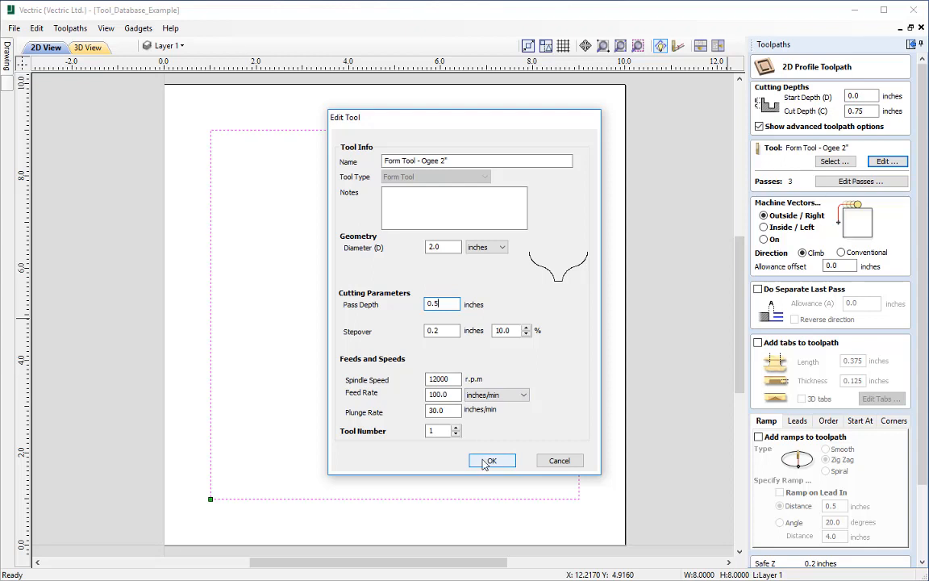
pyautogui.click(488, 461)
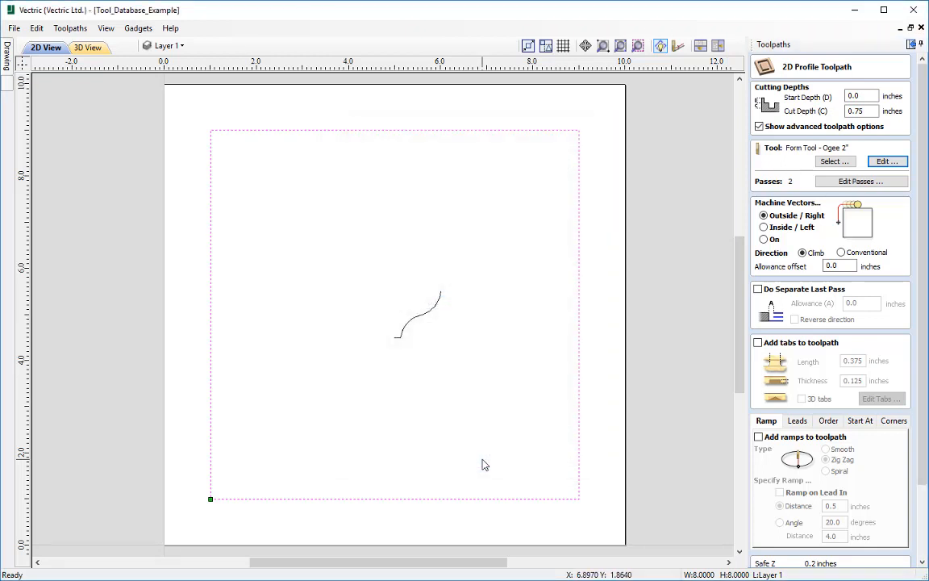
# Set the profile toolpath to machine on the vector, name it Profile Ogee and calculate it
pyautogui.click(765, 238)
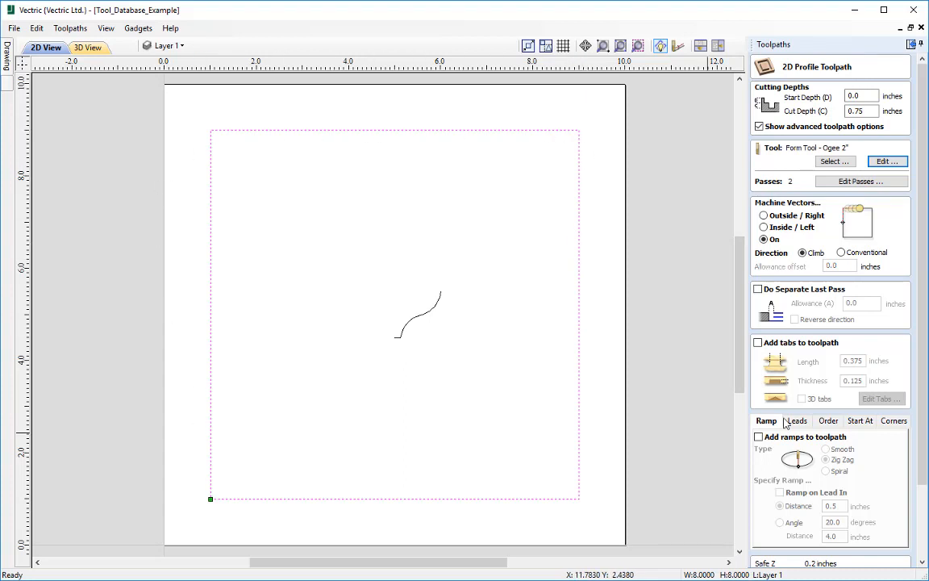
pyautogui.scroll(-4, 835, 278)
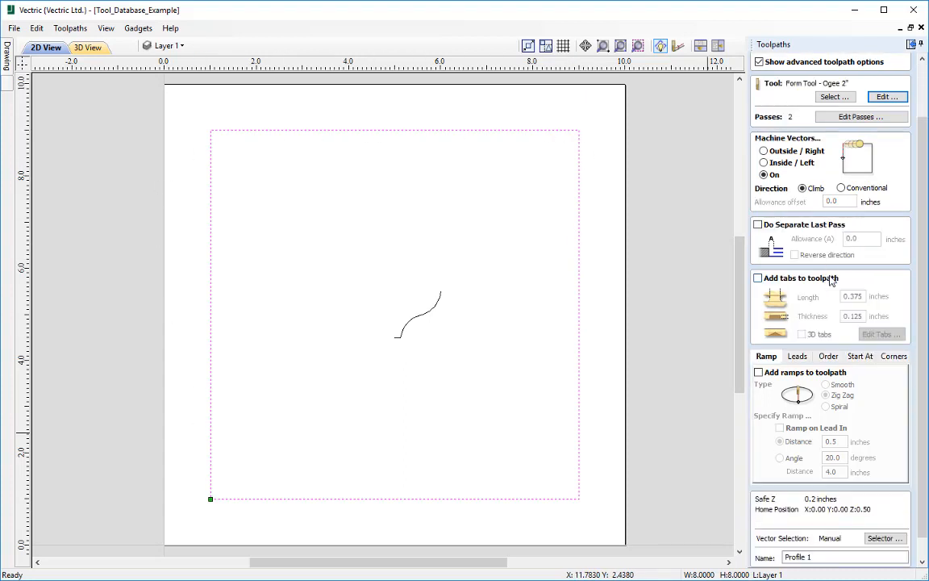
pyautogui.click(815, 533)
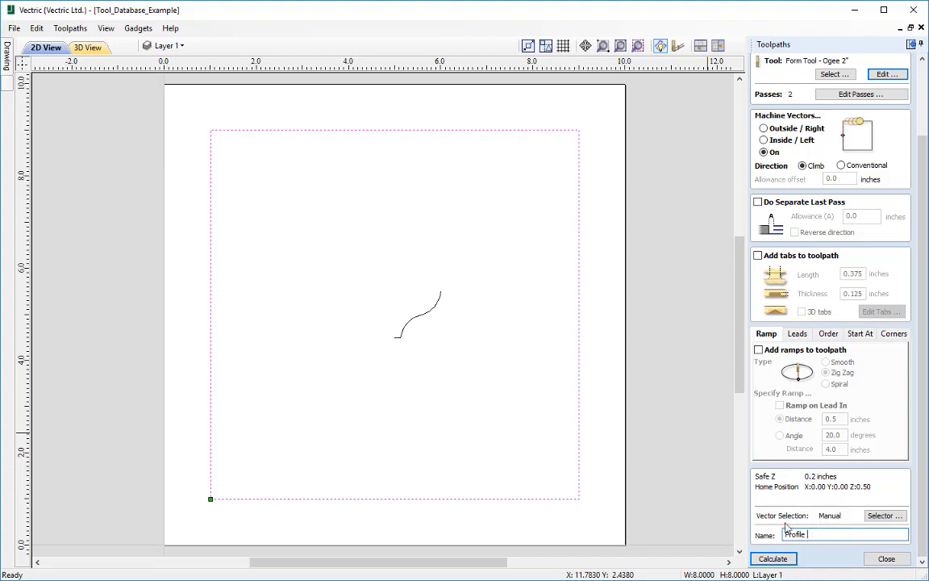
pyautogui.write('Ogee')
pyautogui.click(772, 558)
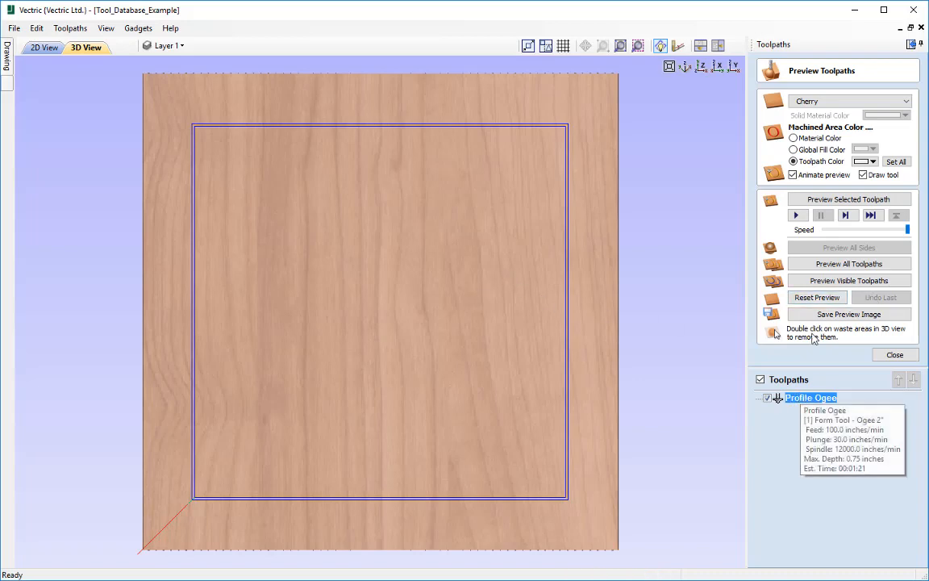
# Preview the Profile Ogee toolpath in 3D and inspect the machined ogee edge from several angles
pyautogui.click(832, 202)
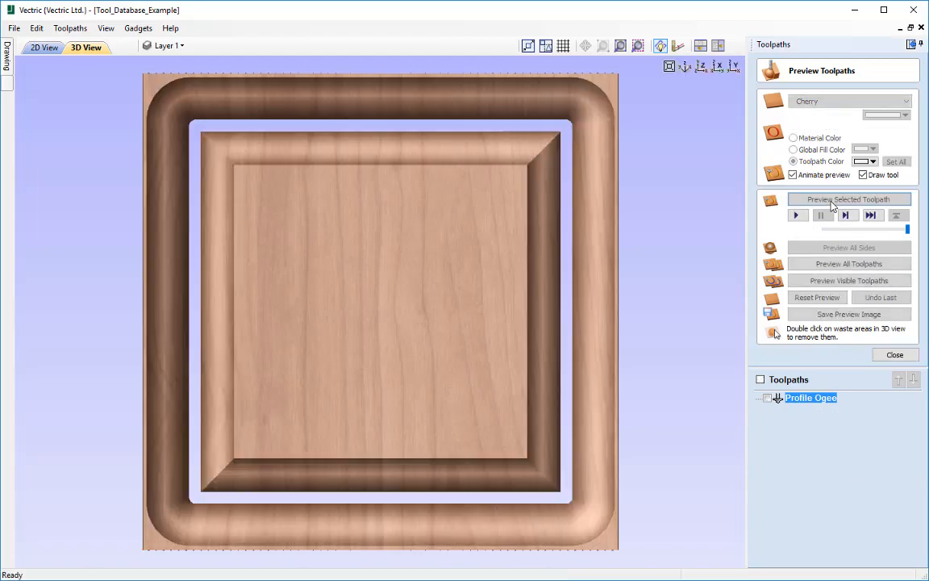
pyautogui.moveTo(349, 308); pyautogui.dragTo(332, 270)
pyautogui.moveTo(502, 356); pyautogui.dragTo(608, 157)
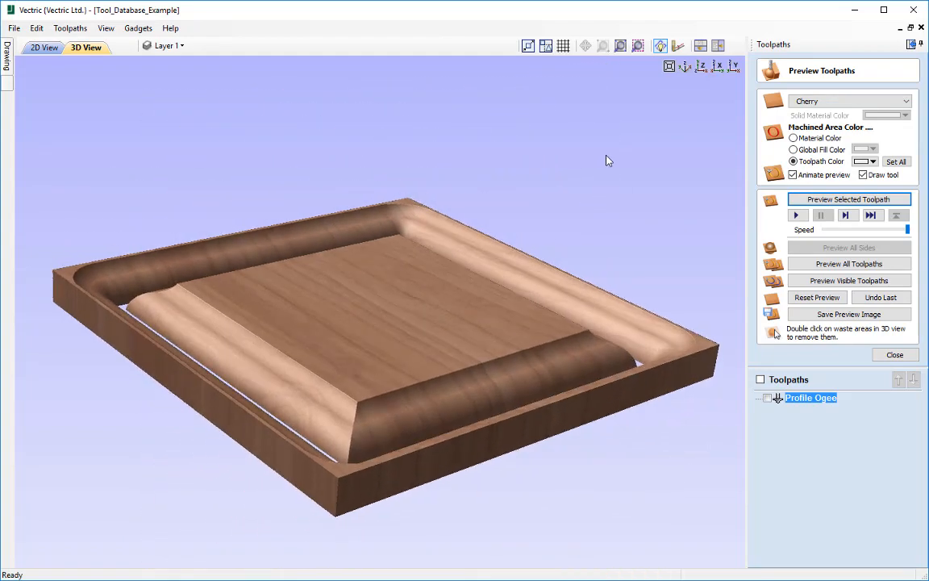
pyautogui.moveTo(549, 301); pyautogui.dragTo(442, 340)
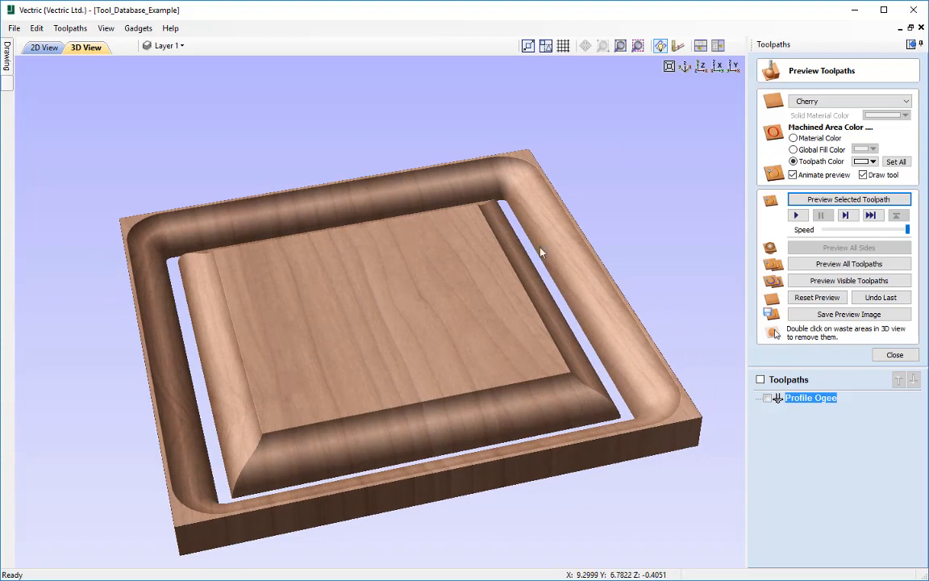
pyautogui.moveTo(542, 251); pyautogui.dragTo(655, 105)
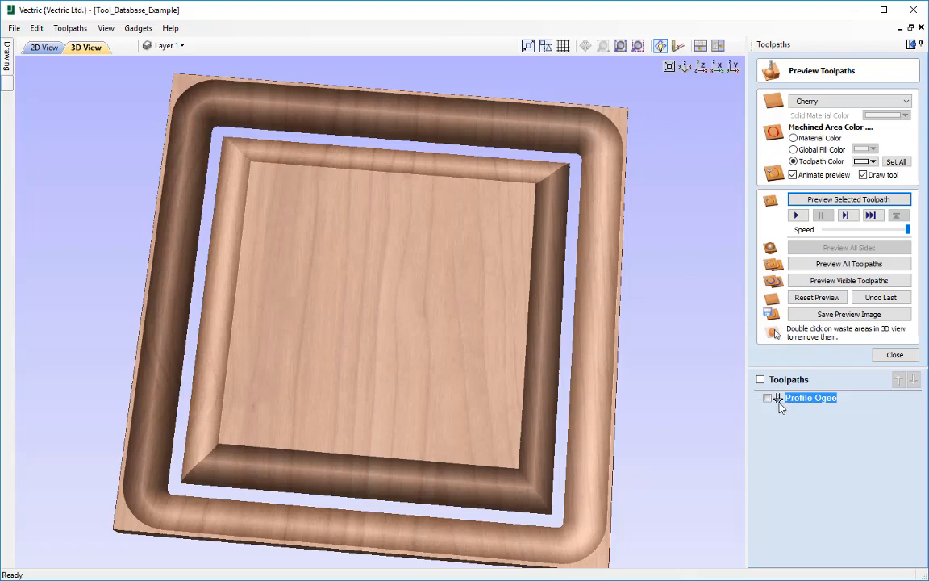
# Remove the waste frame around the square panel in the top-down 3D view and close the toolpath preview
pyautogui.click(702, 67)
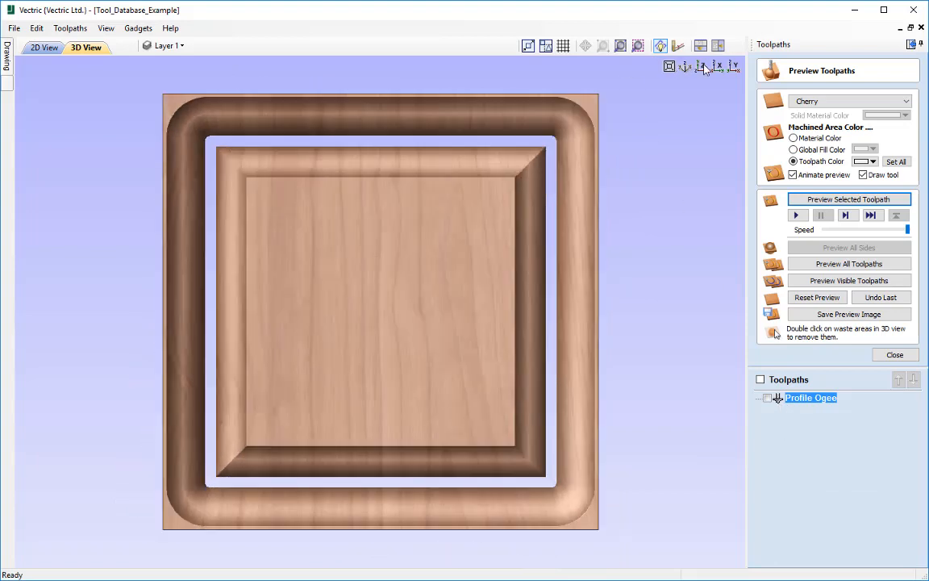
pyautogui.doubleClick(587, 269)
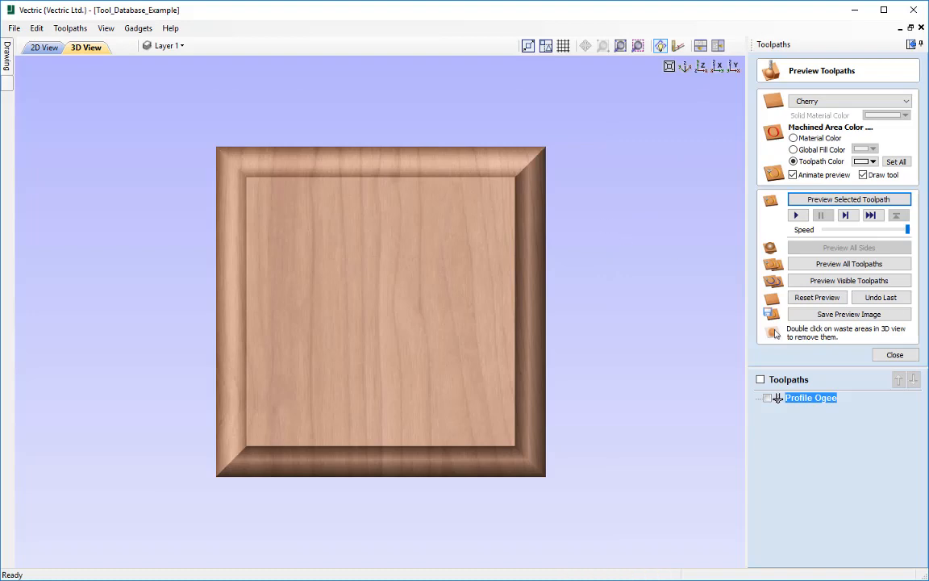
pyautogui.click(894, 355)
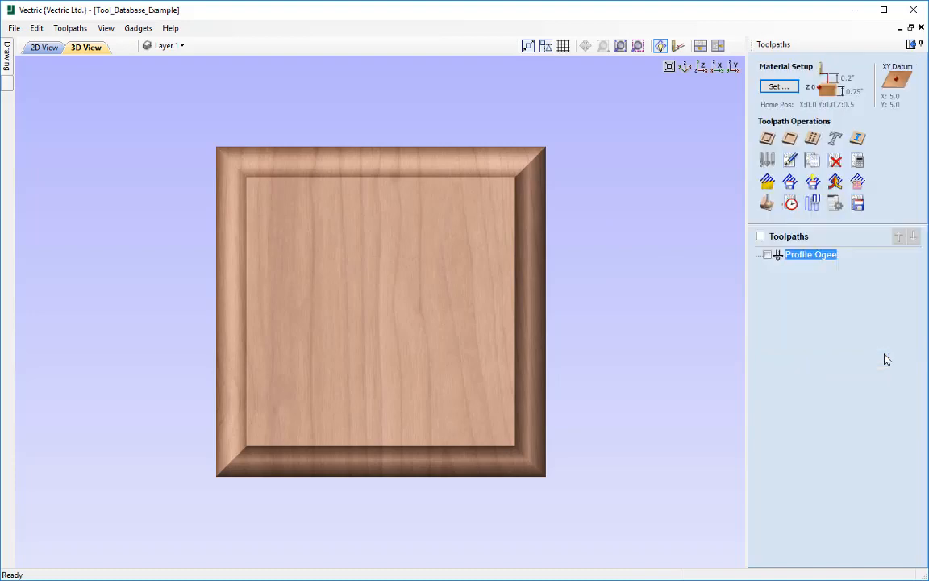
# Export the tool database's Vectric Tools group to a file named Vectric_Tools and check the destination folder for it
pyautogui.click(767, 162)
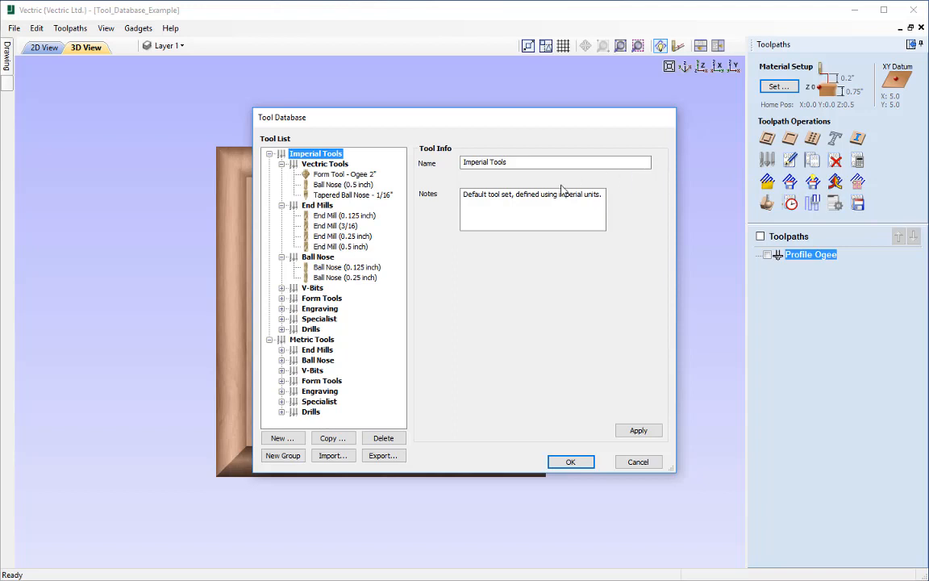
pyautogui.click(316, 164)
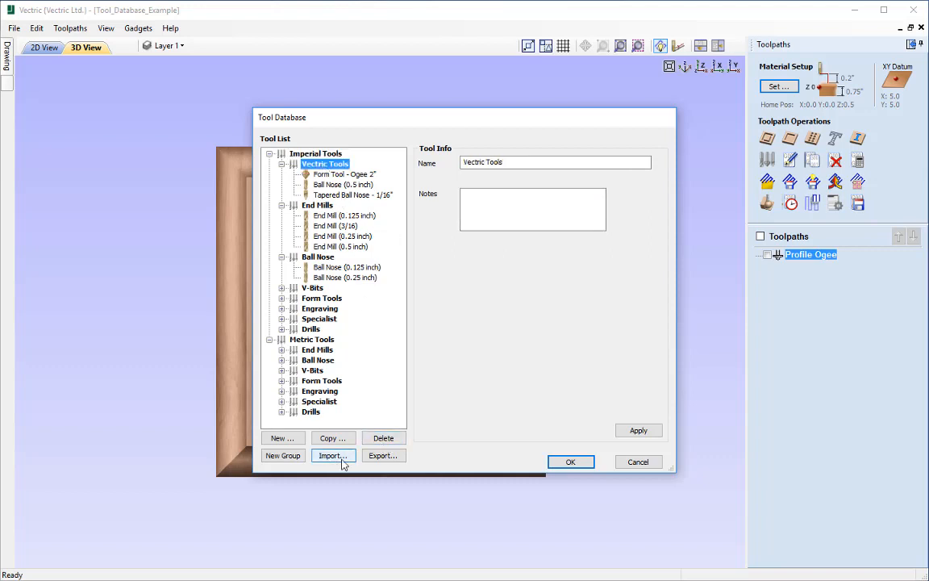
pyautogui.click(382, 456)
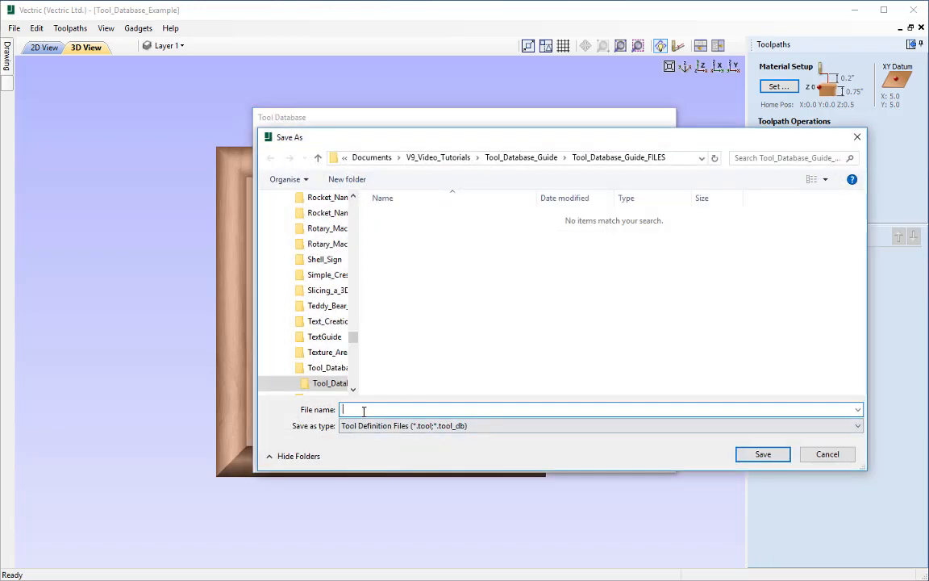
pyautogui.write('Vectric_Tools')
pyautogui.click(745, 454)
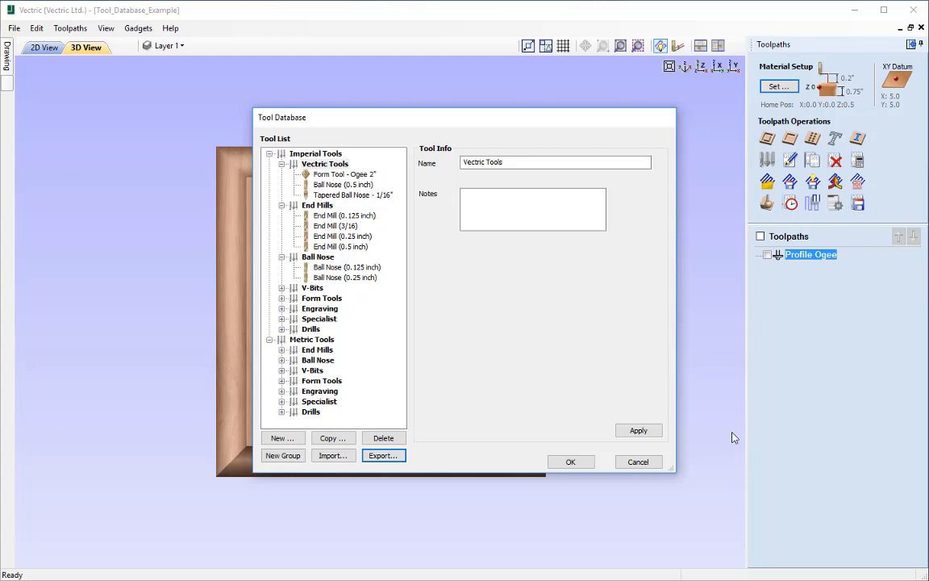
pyautogui.click(394, 458)
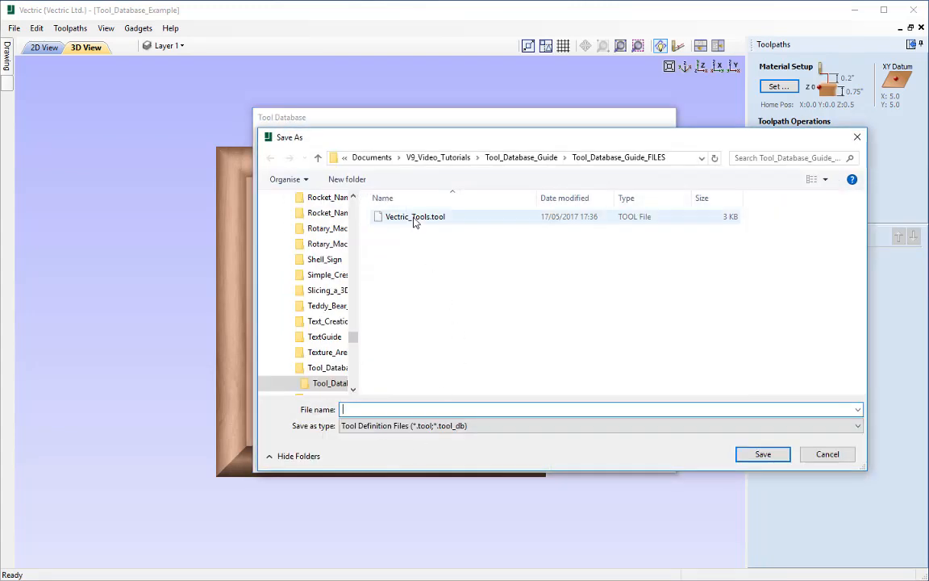
pyautogui.click(826, 457)
# Delete the Vectric Tools group and all of its contents from the tool database
pyautogui.click(319, 163)
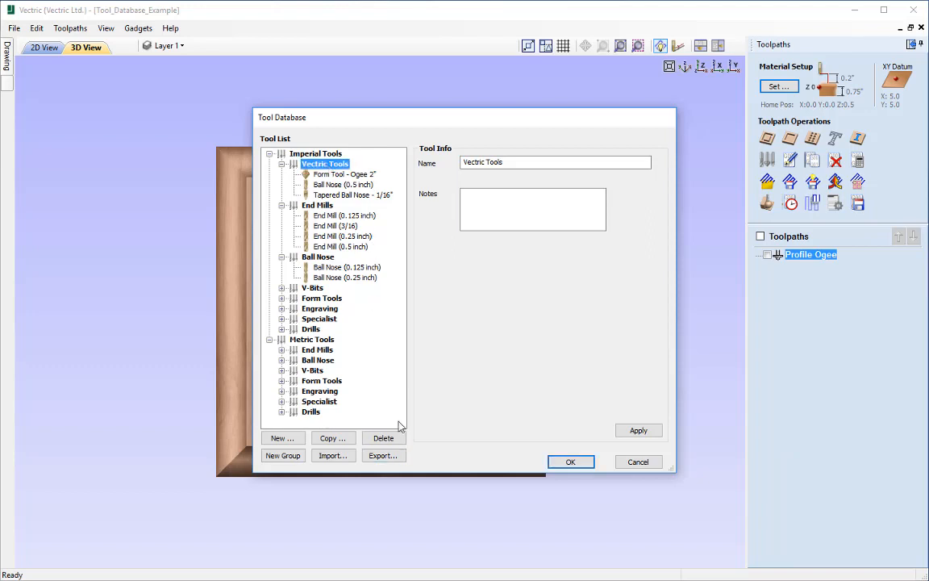
pyautogui.click(384, 439)
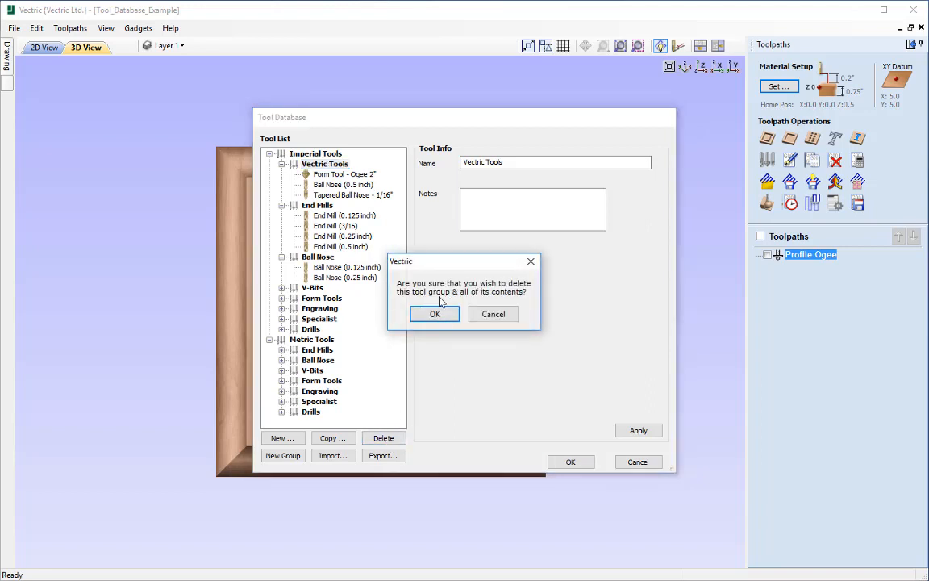
pyautogui.click(435, 314)
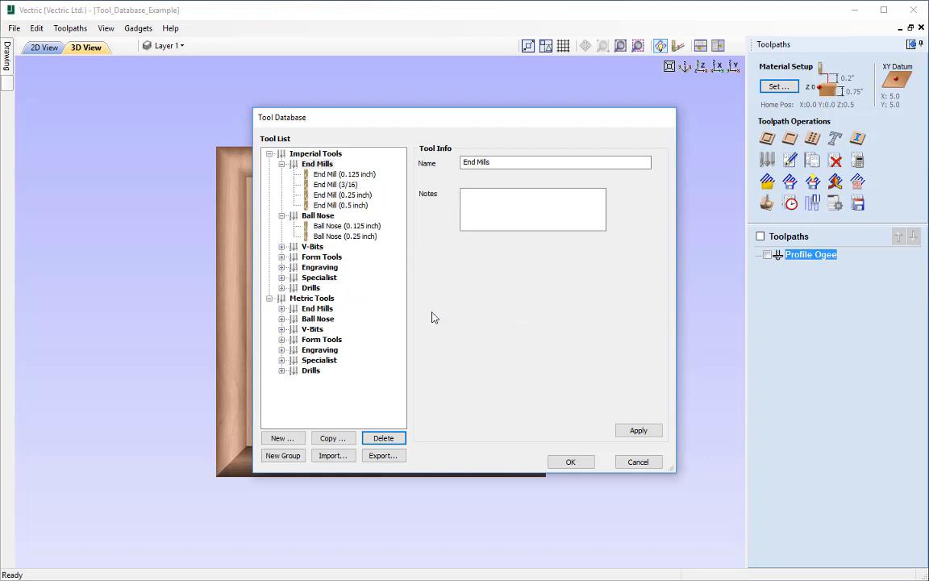
# Import Vectric_Tools.tool into the Imperial Tools group, expand the imported group and close the tool database, keeping the changes
pyautogui.click(316, 154)
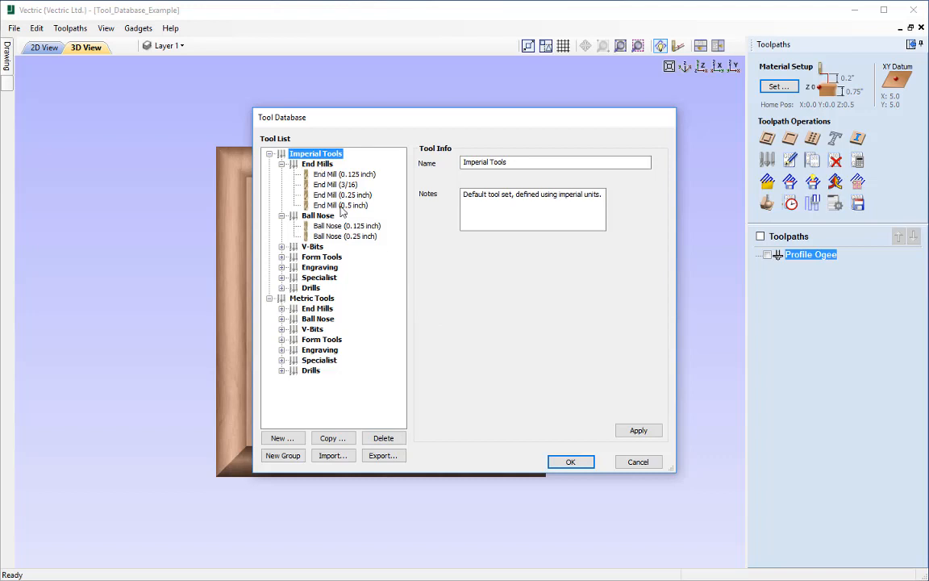
pyautogui.click(331, 454)
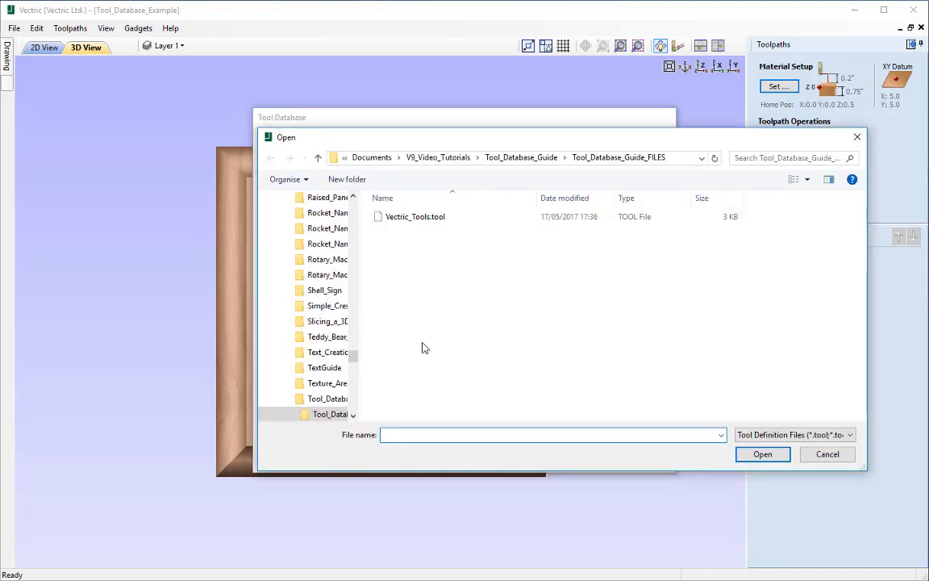
pyautogui.click(415, 218)
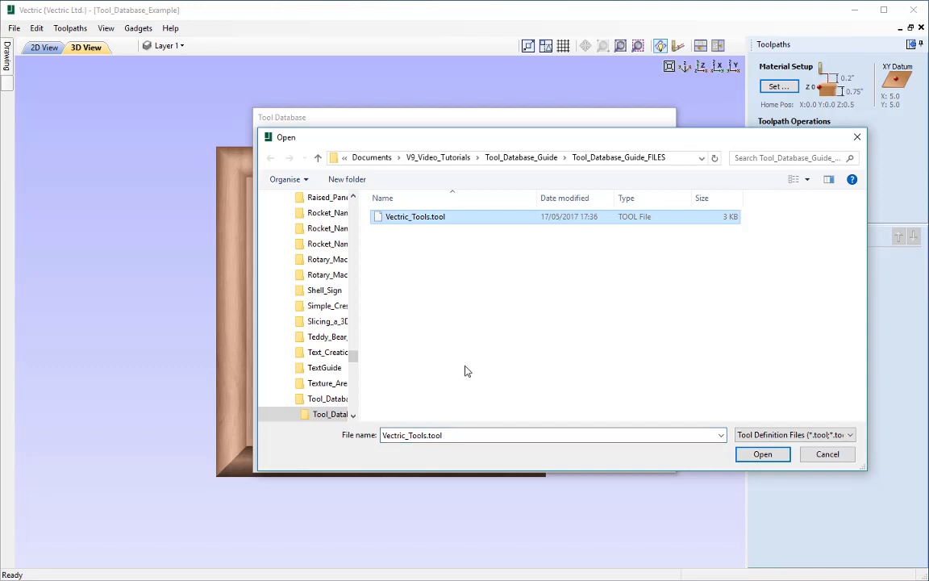
pyautogui.click(761, 456)
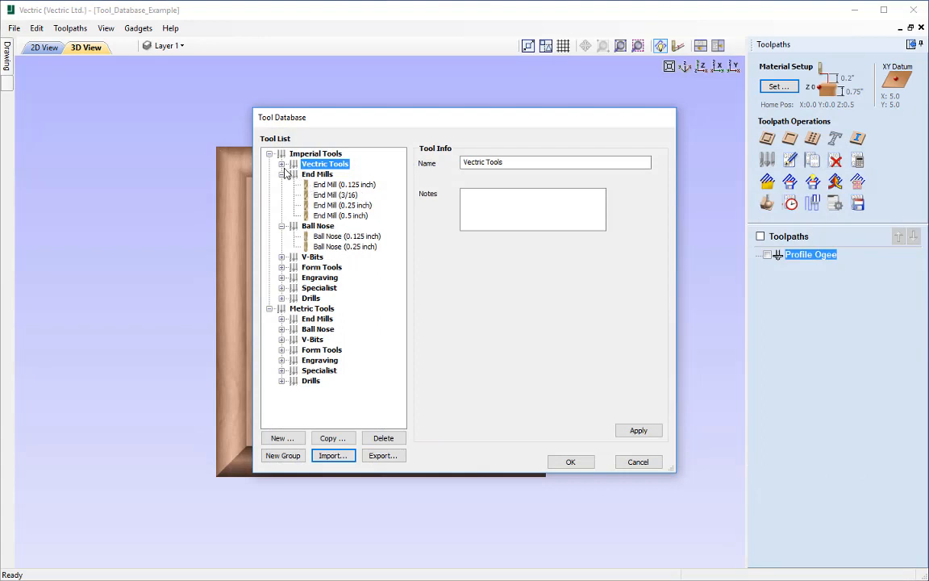
pyautogui.click(281, 163)
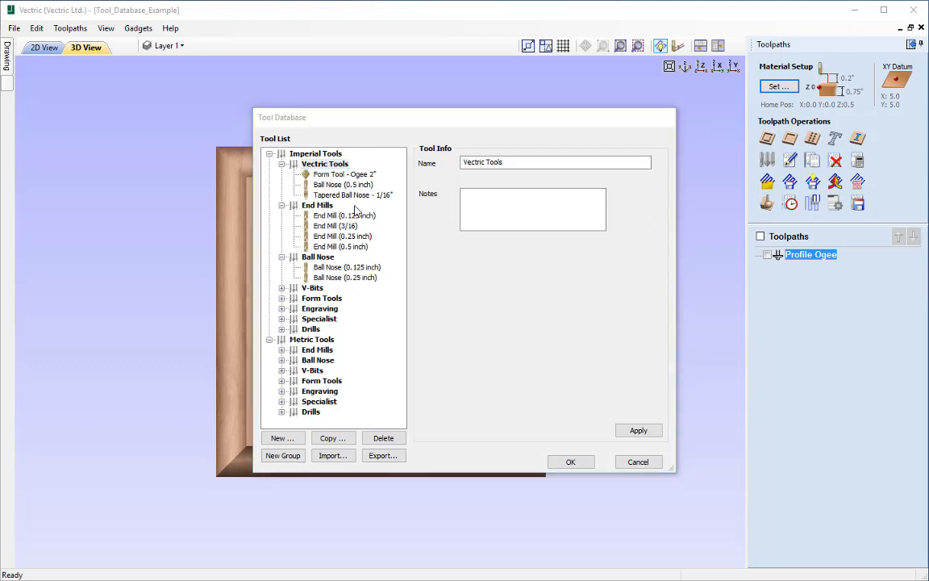
pyautogui.click(430, 249)
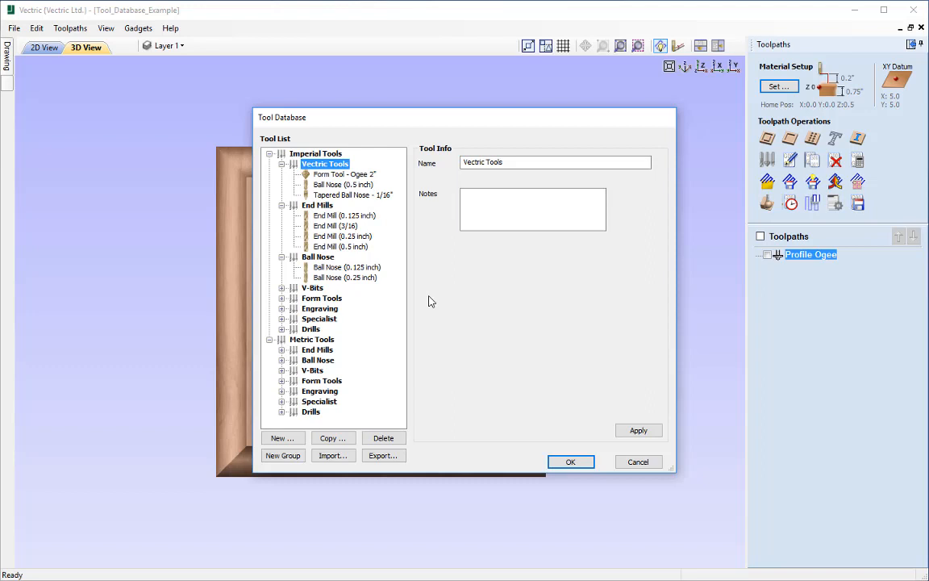
pyautogui.click(569, 463)
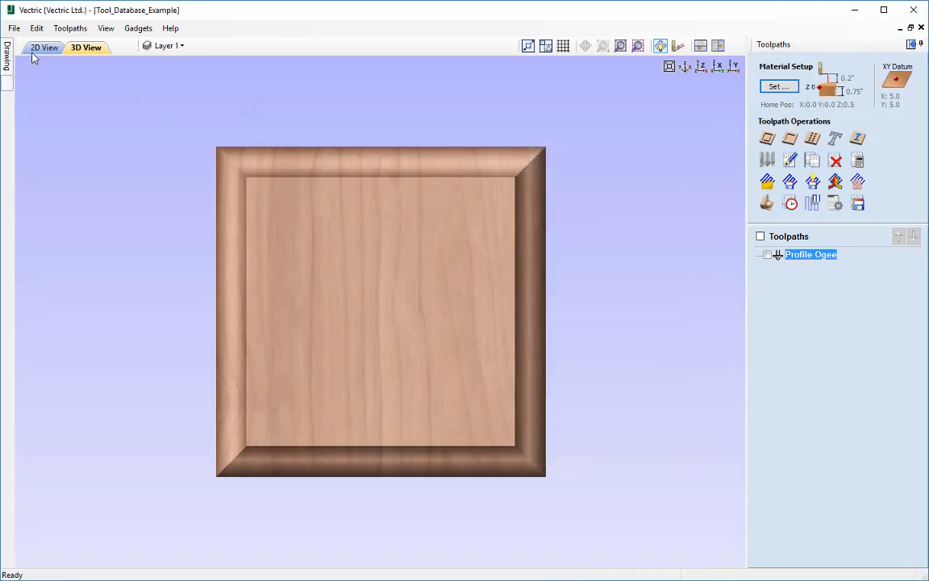
# Open the application data folder, examine tools.tool_db and tools.tool_db.vectric in its ToolDatabase subfolder, and return to Vectric
pyautogui.click(13, 28)
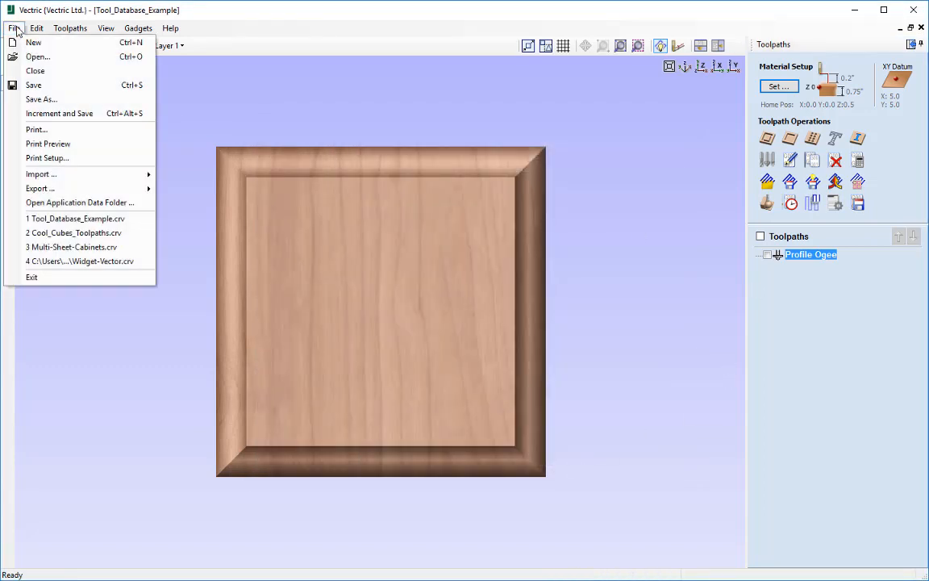
pyautogui.click(65, 204)
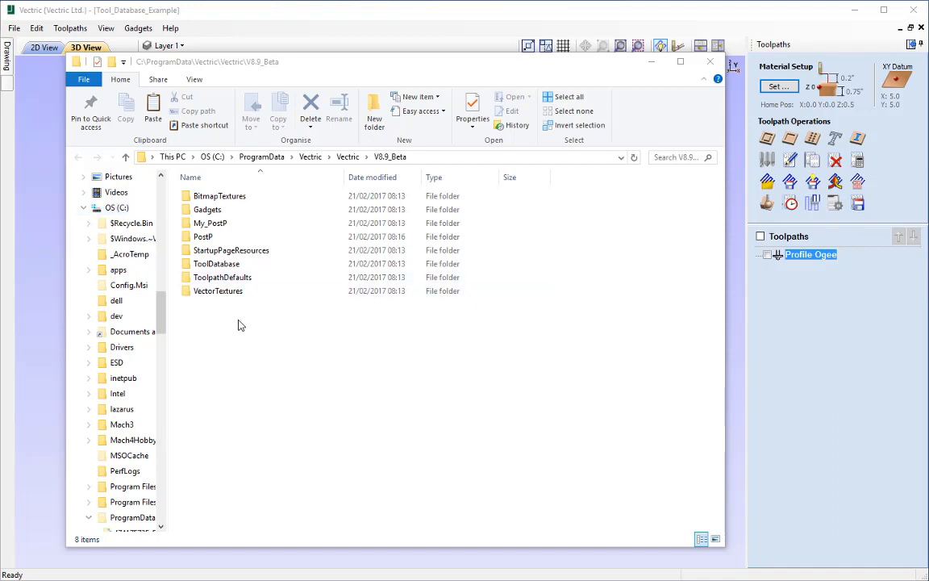
pyautogui.click(255, 268)
pyautogui.doubleClick(257, 272)
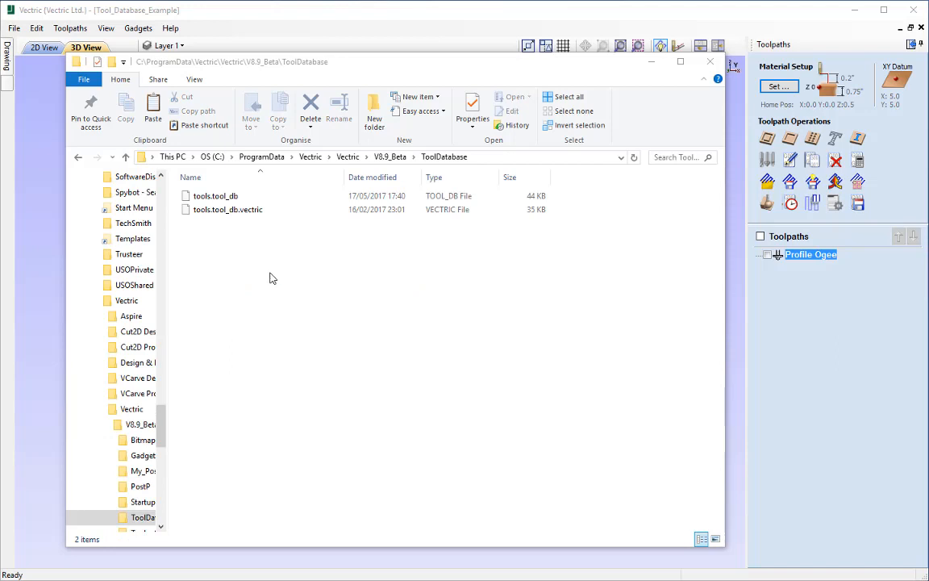
pyautogui.click(249, 201)
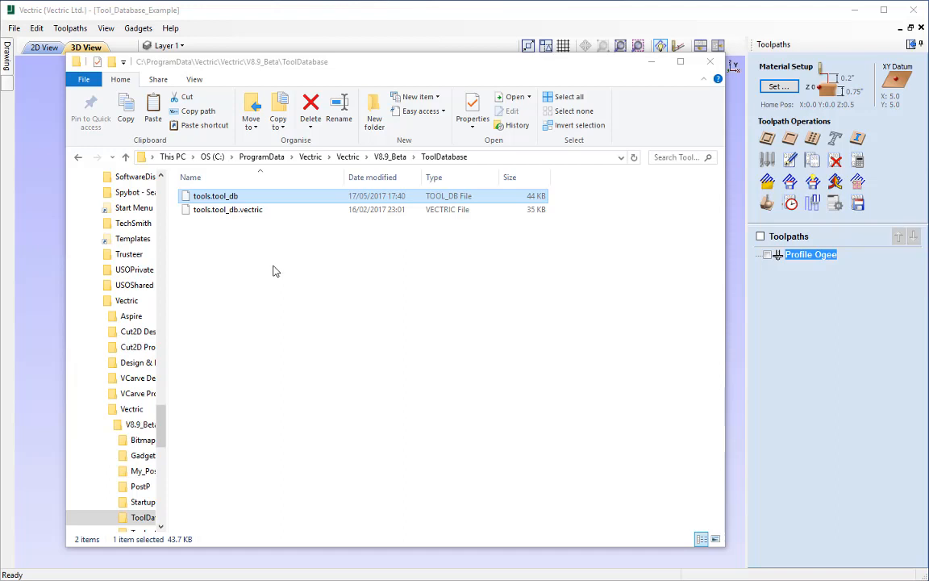
pyautogui.click(261, 212)
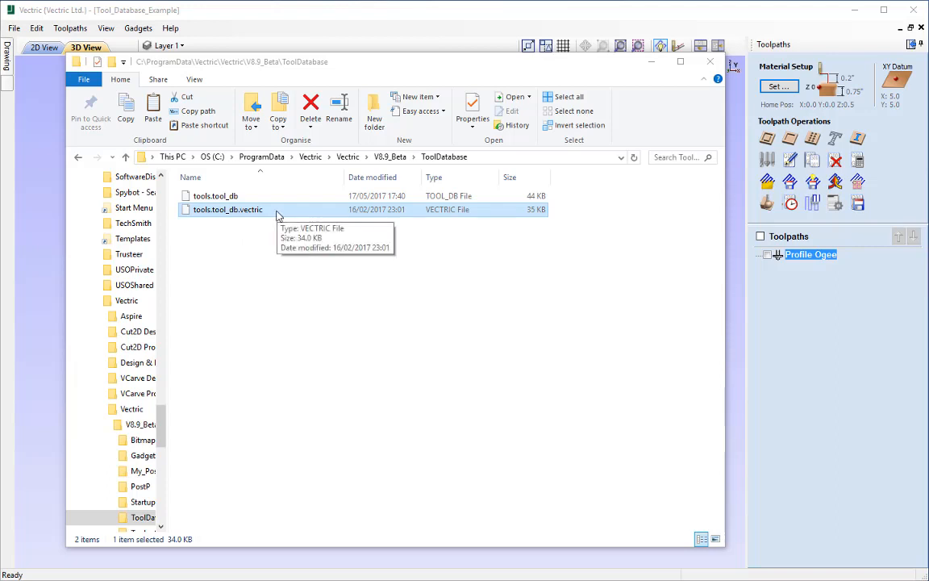
pyautogui.hotkey('alt', 'Tab')
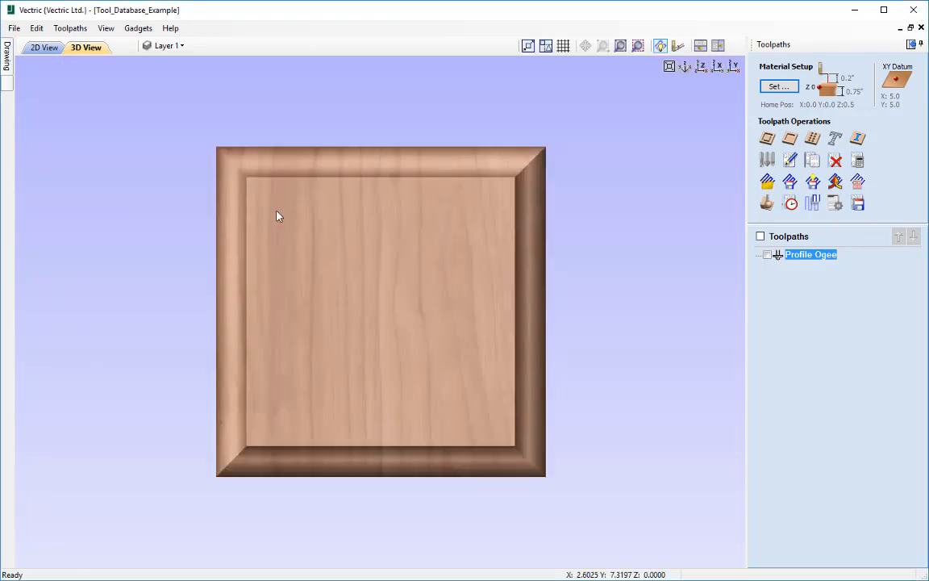